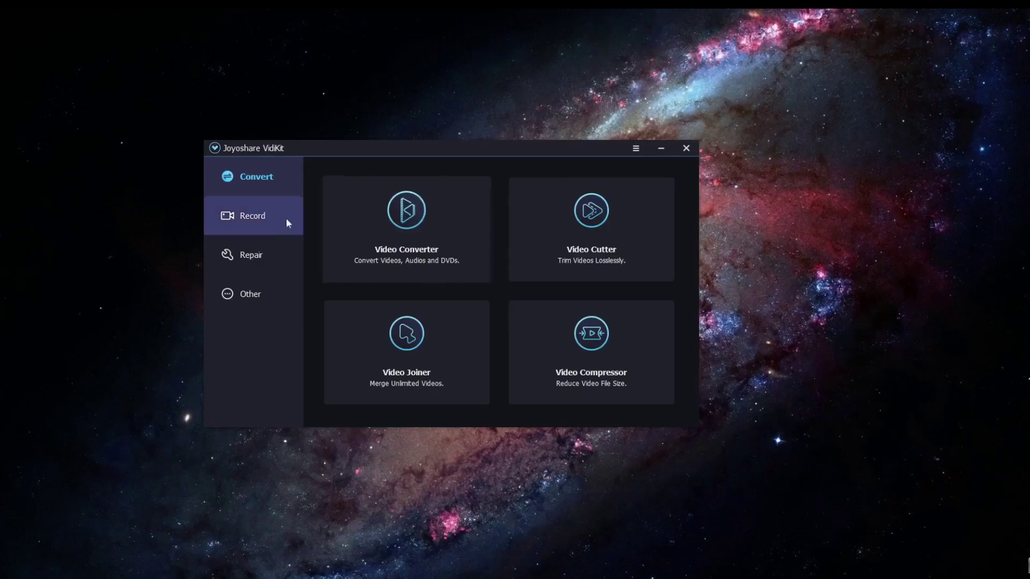
Step: Show VidiKit's recording tools and view the Audio Recorder's output format list
left_click(266, 224)
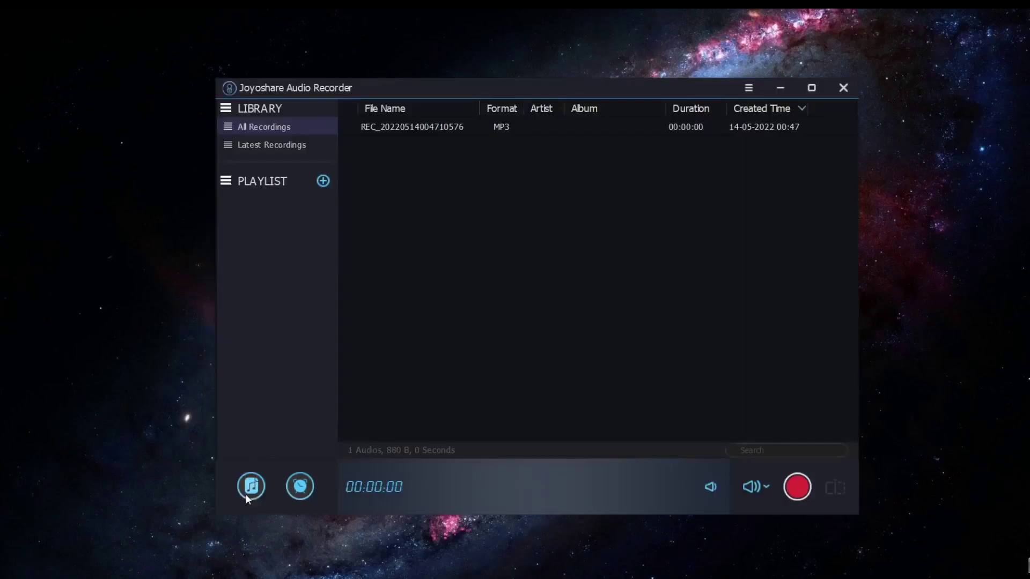
left_click(248, 487)
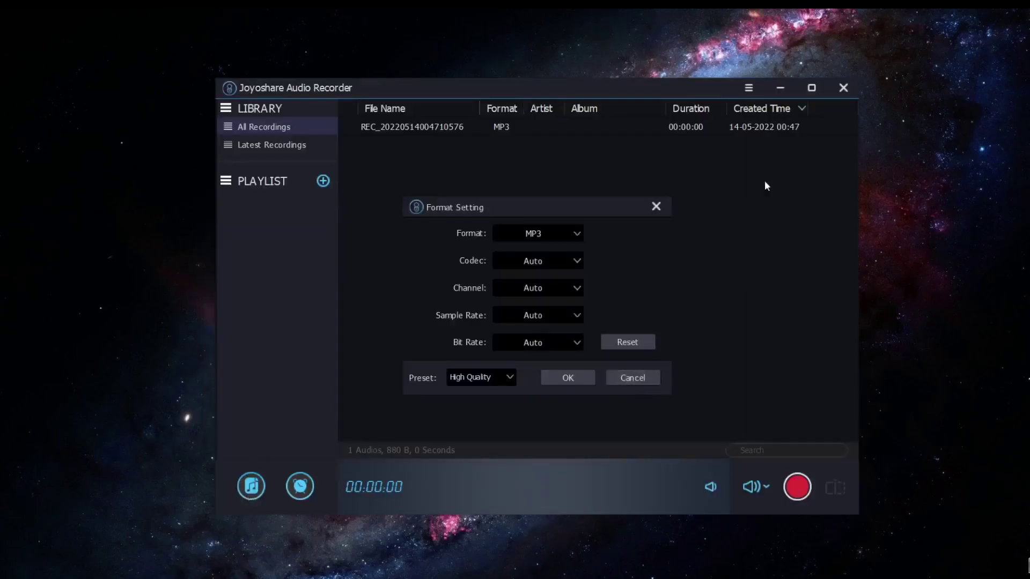
left_click(565, 231)
Step: Check the conversion preferences, then launch the Screen Recorder
left_click(748, 87)
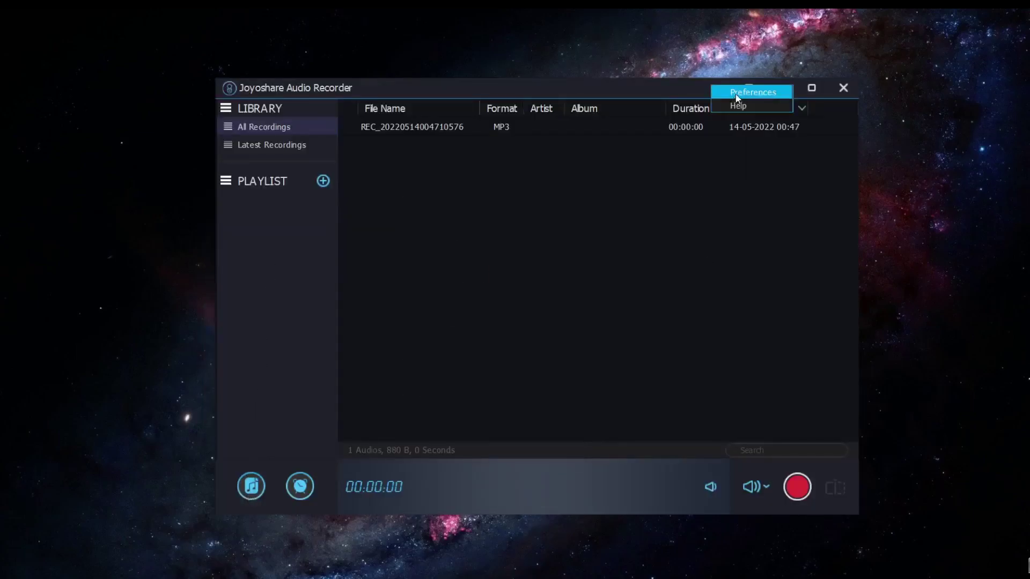
left_click(737, 94)
left_click(561, 228)
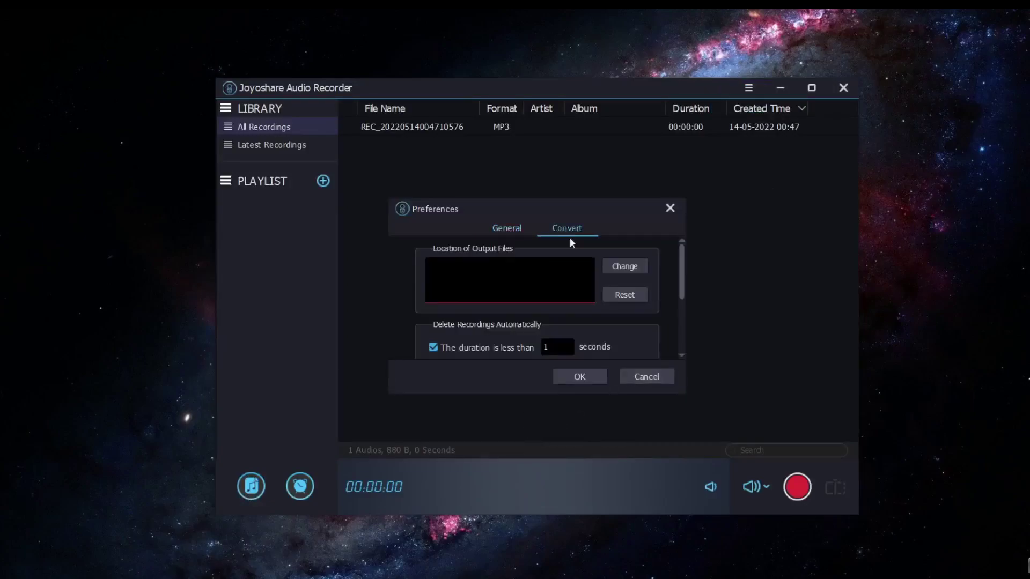
left_click(622, 267)
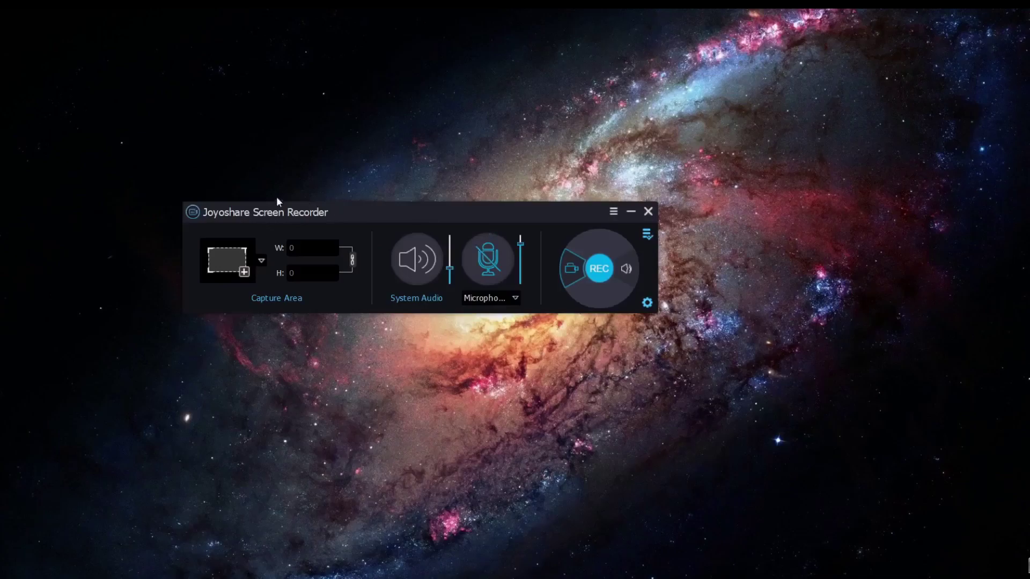
Step: Draw a 1069 by 600 capture area in Screen Recorder, then return to OBS
left_click(244, 272)
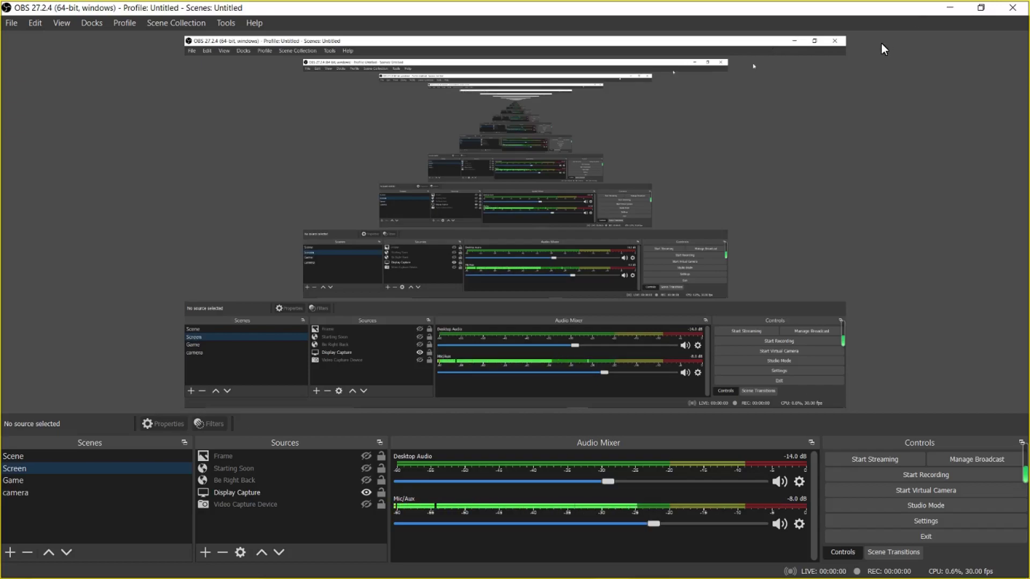
Step: Review the Scene, Game and Screen scenes, checking Game Capture 2, and end on Game
left_click(135, 456)
left_click(142, 480)
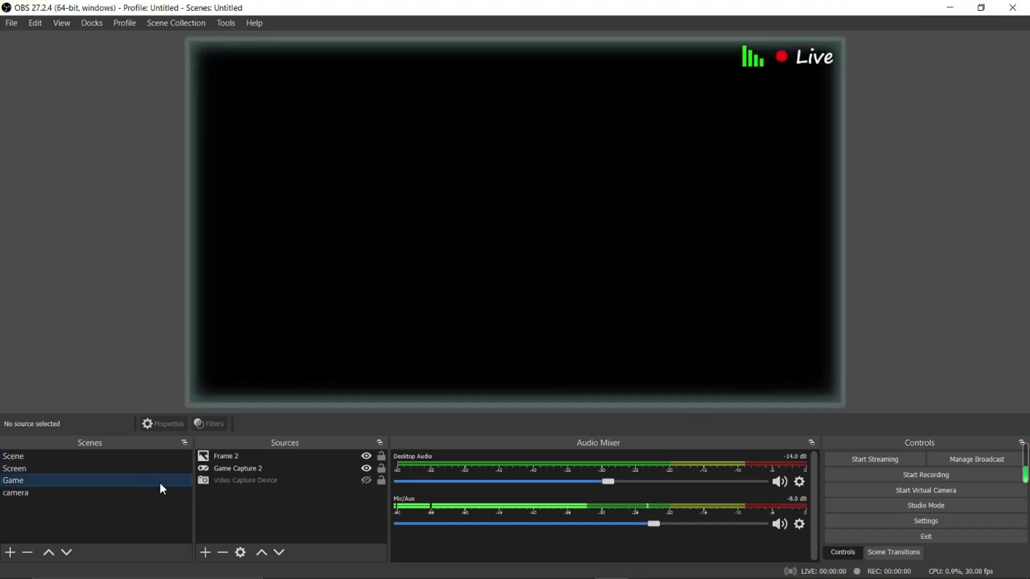
left_click(215, 469)
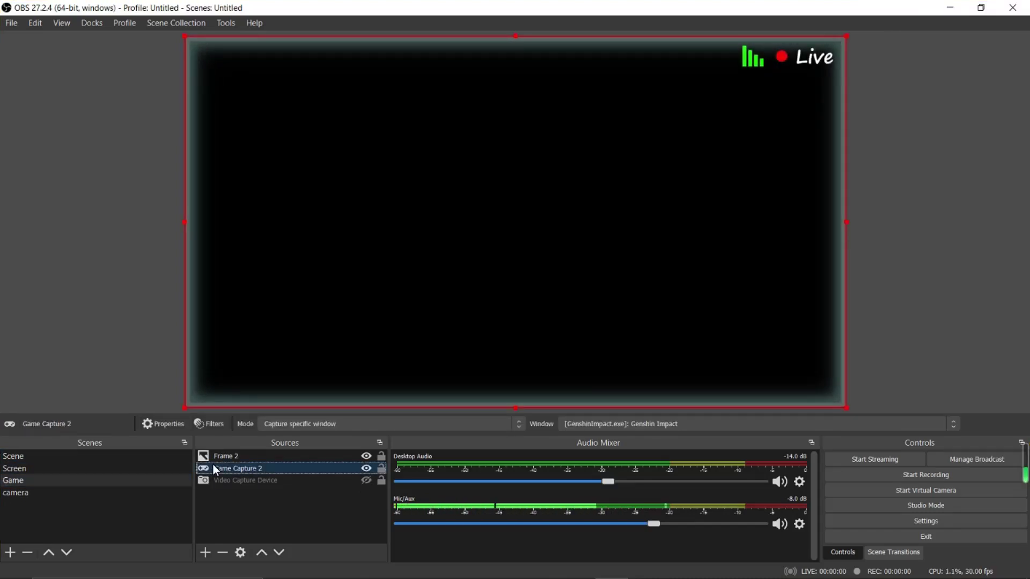
left_click(149, 471)
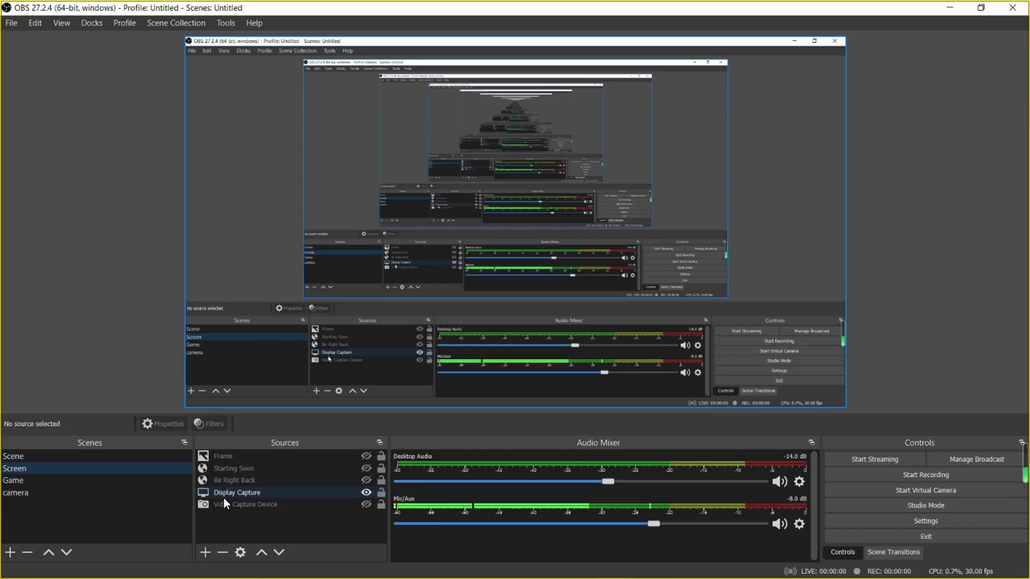
left_click(102, 477)
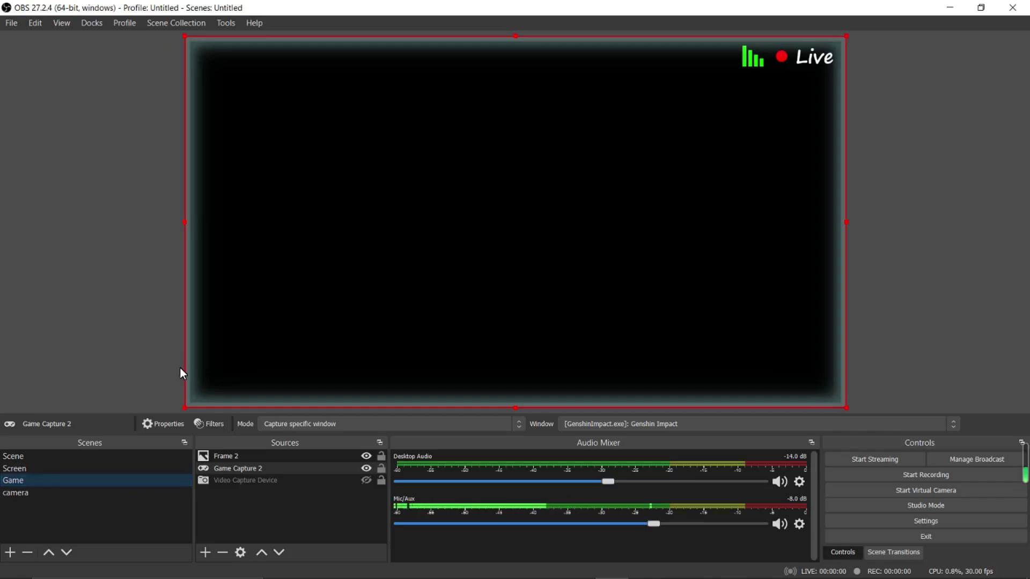
Step: Open Windows Graphics settings from a 'gr' search and find the OBS Studio entry
key("super")
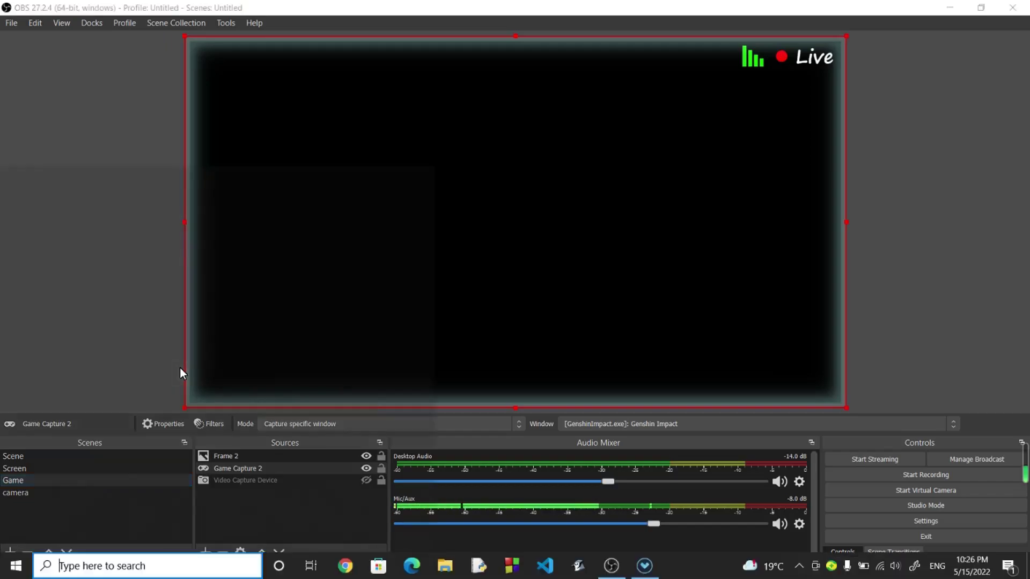
type("gr")
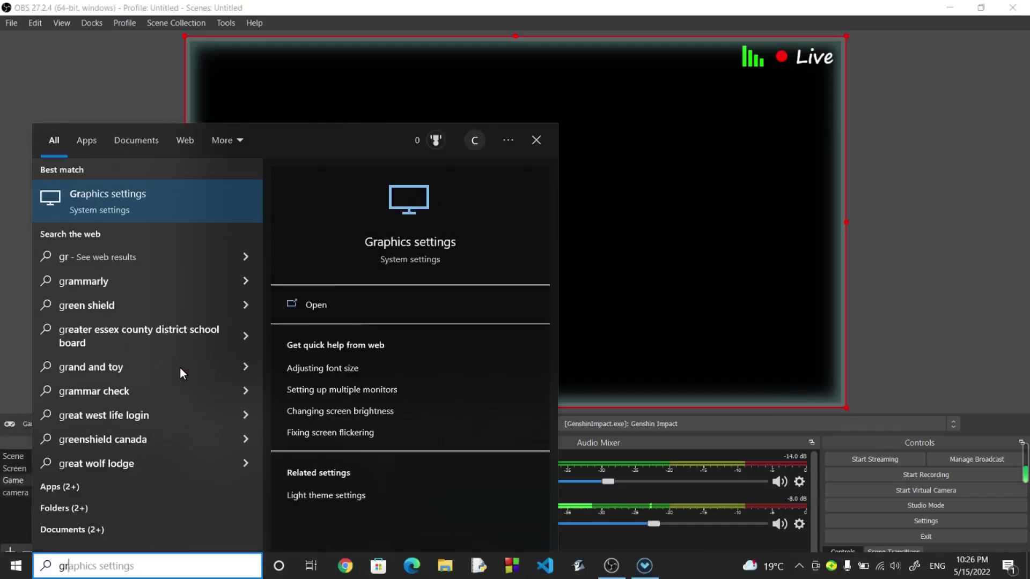
key("Return")
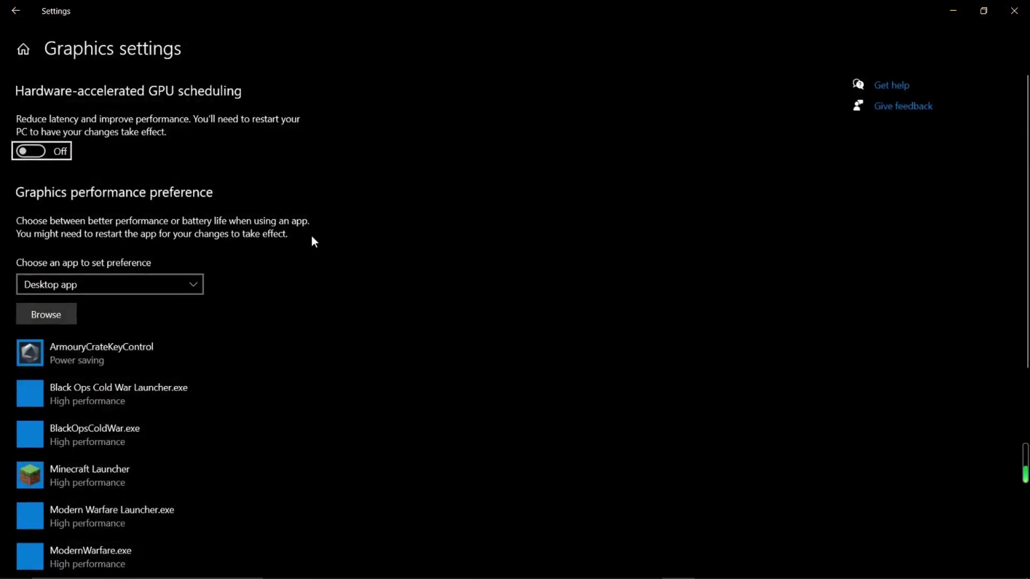
scroll(423, 278, "down", 3)
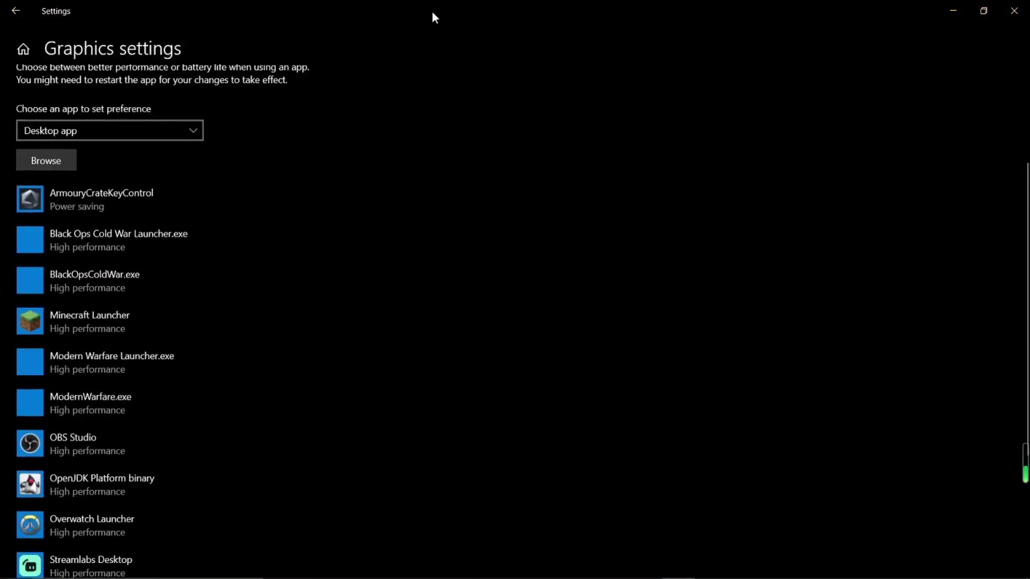
scroll(206, 247, "down", 4)
scroll(198, 350, "up", 7)
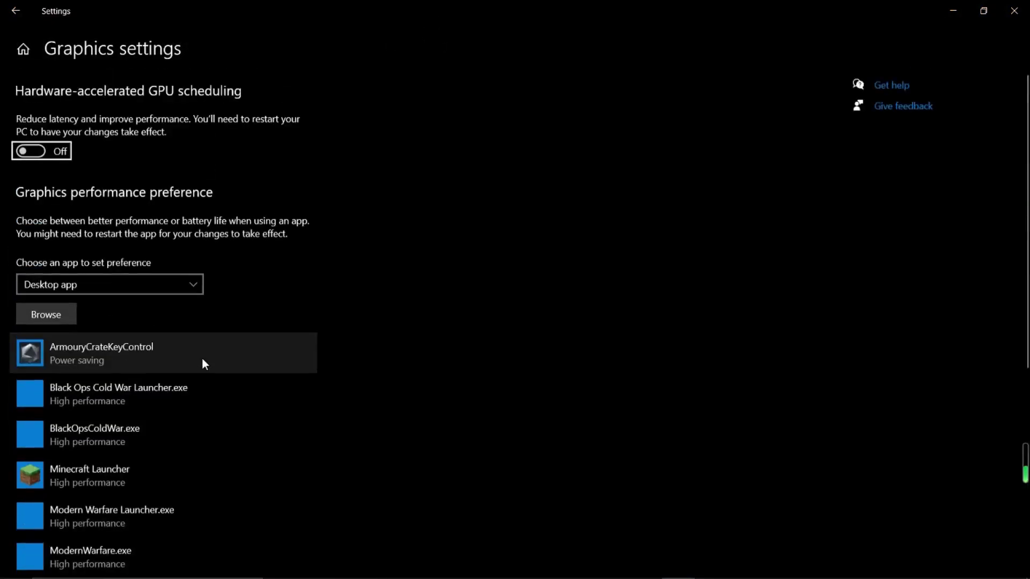
scroll(202, 357, "down", 7)
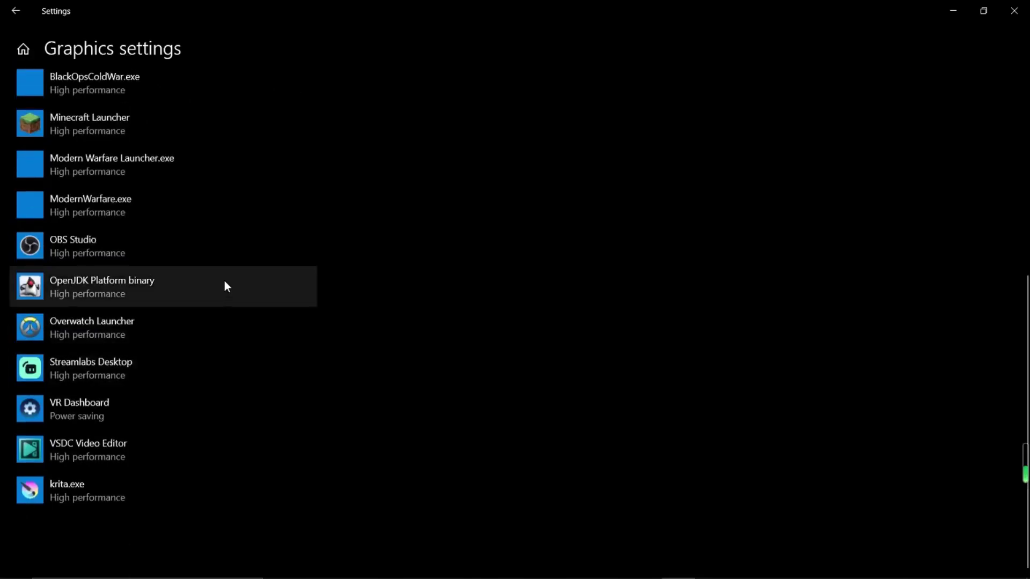
scroll(226, 288, "up", 2)
Step: Remove OBS Studio from the graphics performance preference list
left_click(224, 322)
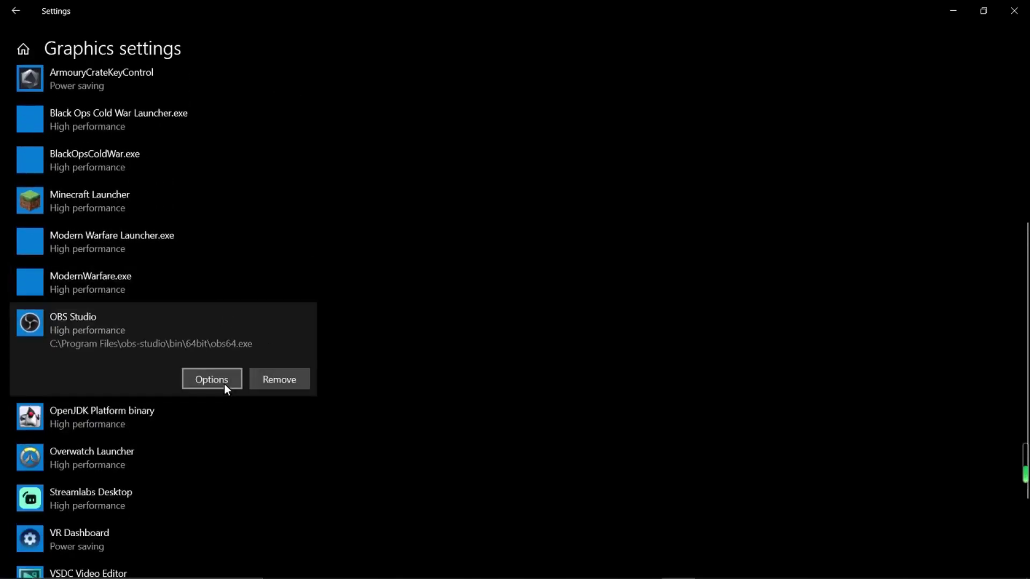
left_click(263, 379)
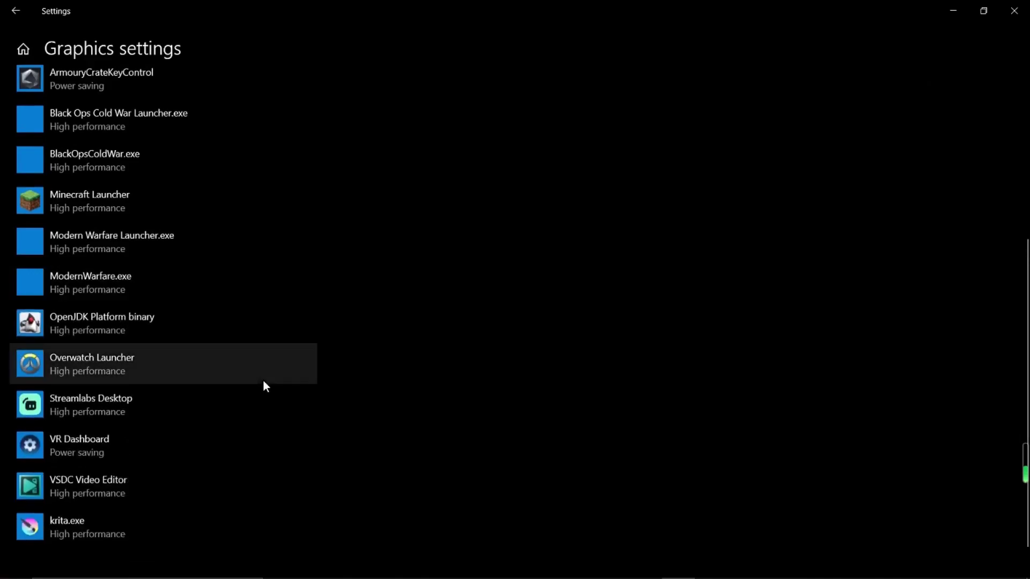
scroll(262, 381, "up", 5)
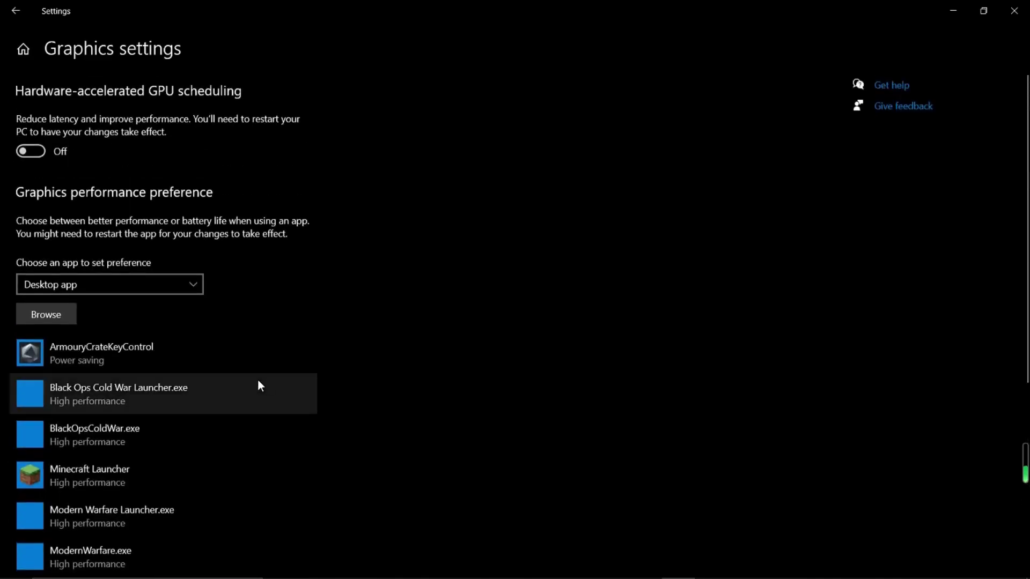
Step: Follow the OBS Studio shortcut from an 'obs' search to the folder holding obs64.exe
key("super")
type("obs")
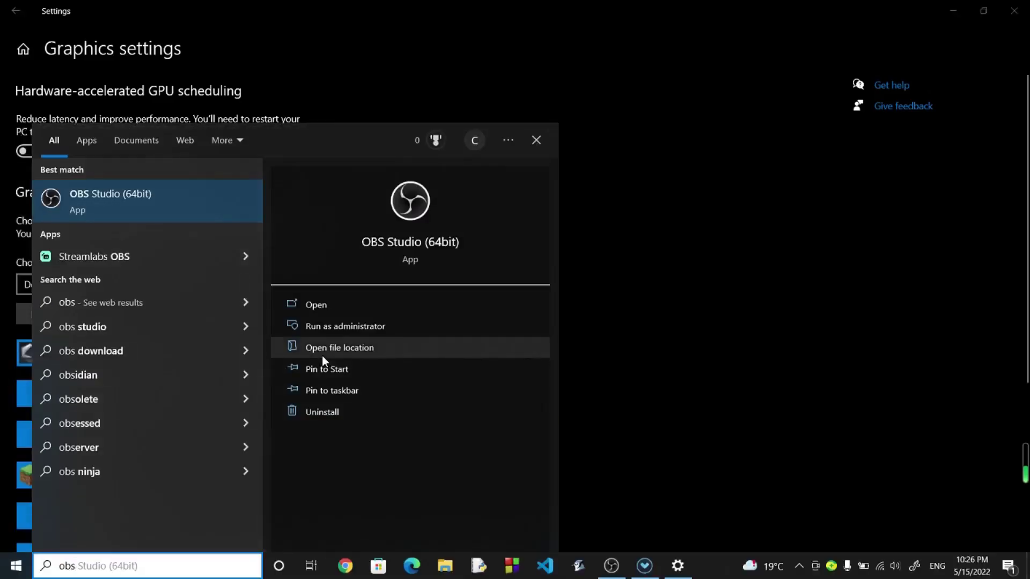
left_click(322, 355)
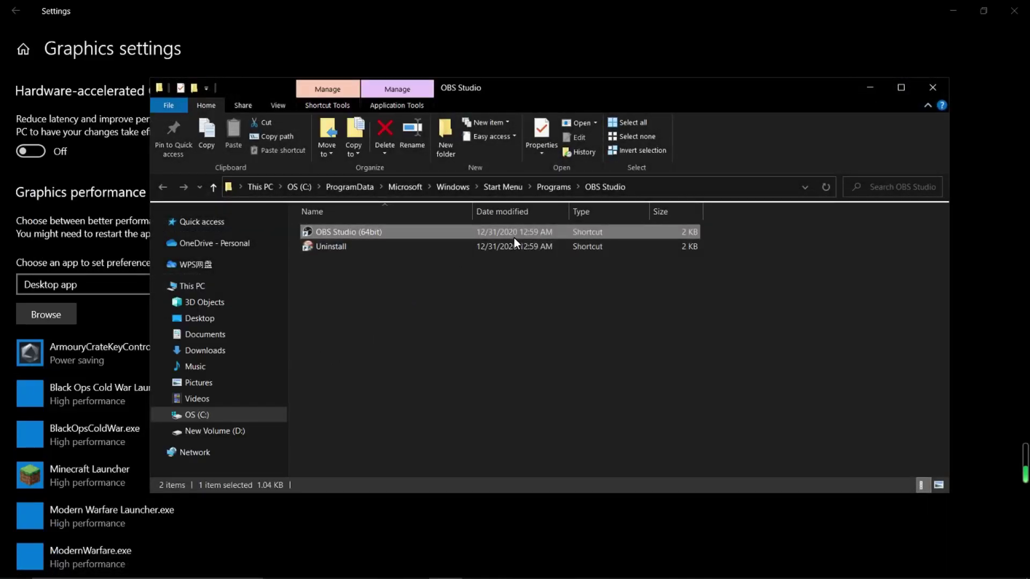
right_click(602, 232)
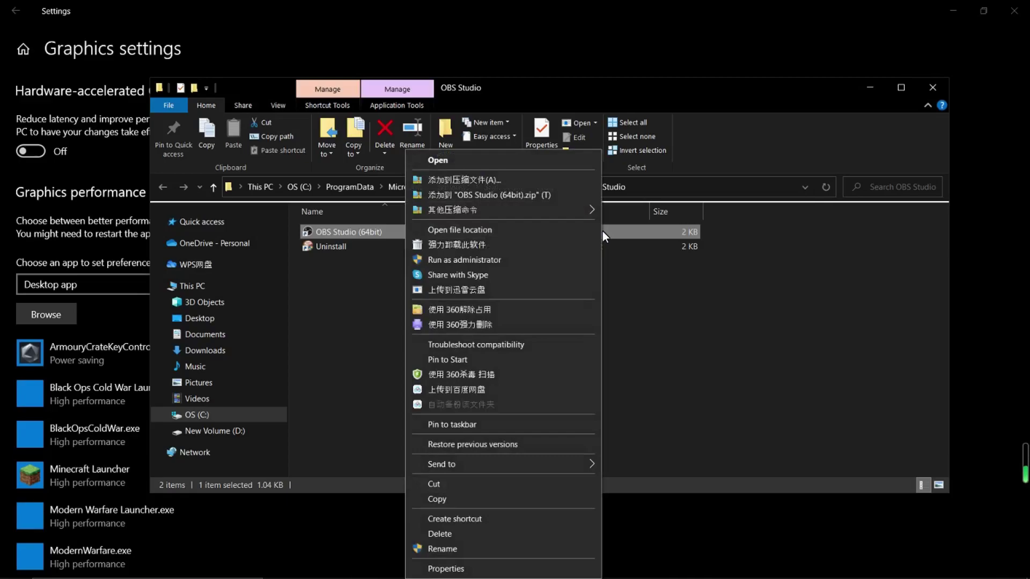
left_click(576, 230)
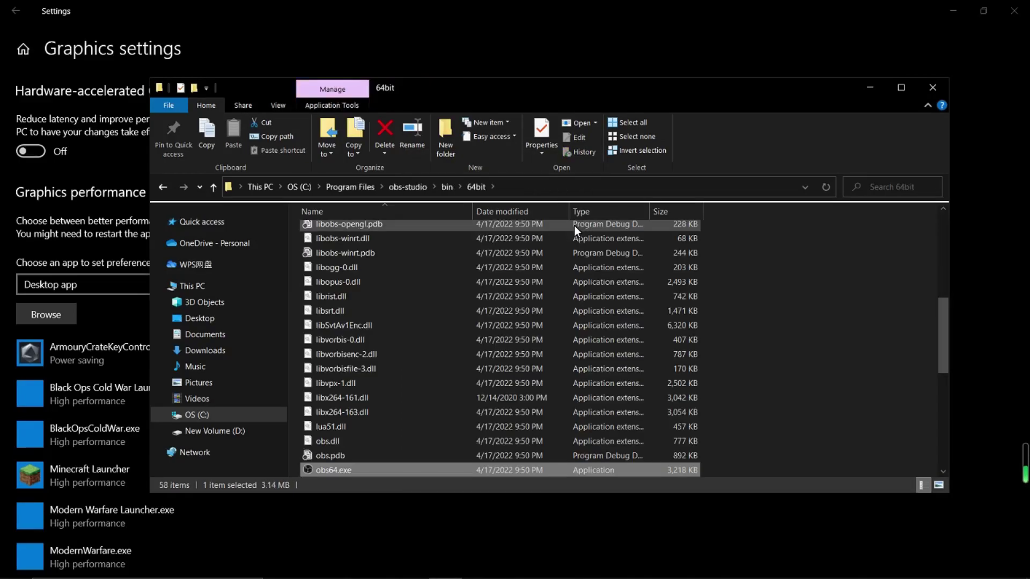
Step: Copy the C:\Program Files\obs-studio\bin\64bit path from the address bar
left_click(587, 187)
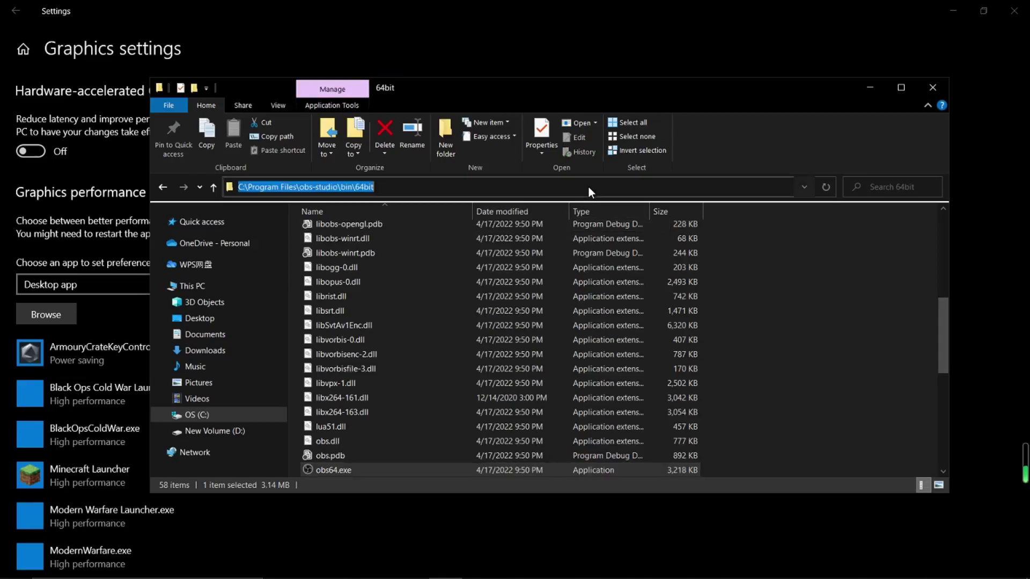
right_click(349, 187)
left_click(262, 230)
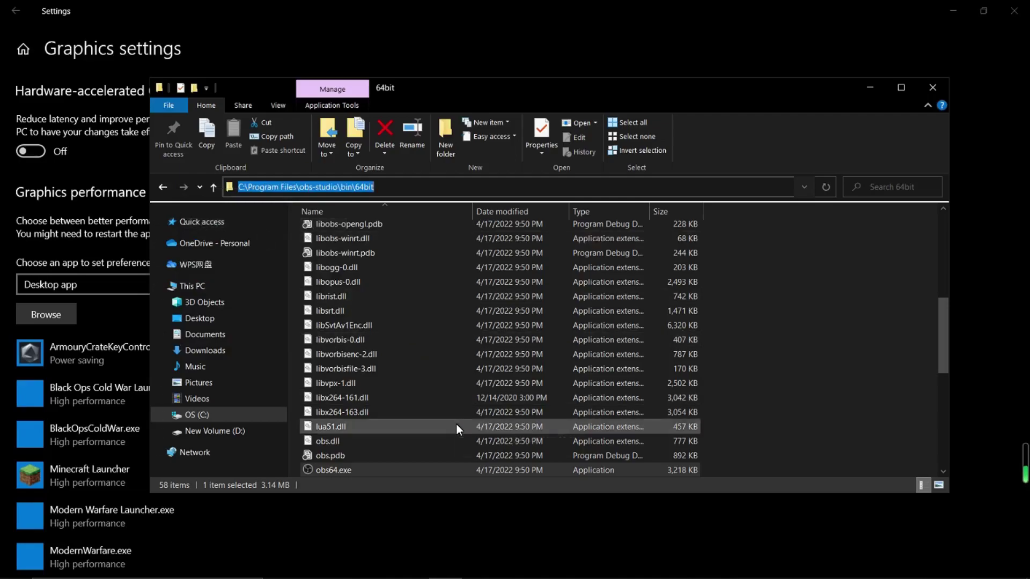
Step: Add obs64.exe from the pasted 64bit folder path to the graphics preference list
left_click(58, 323)
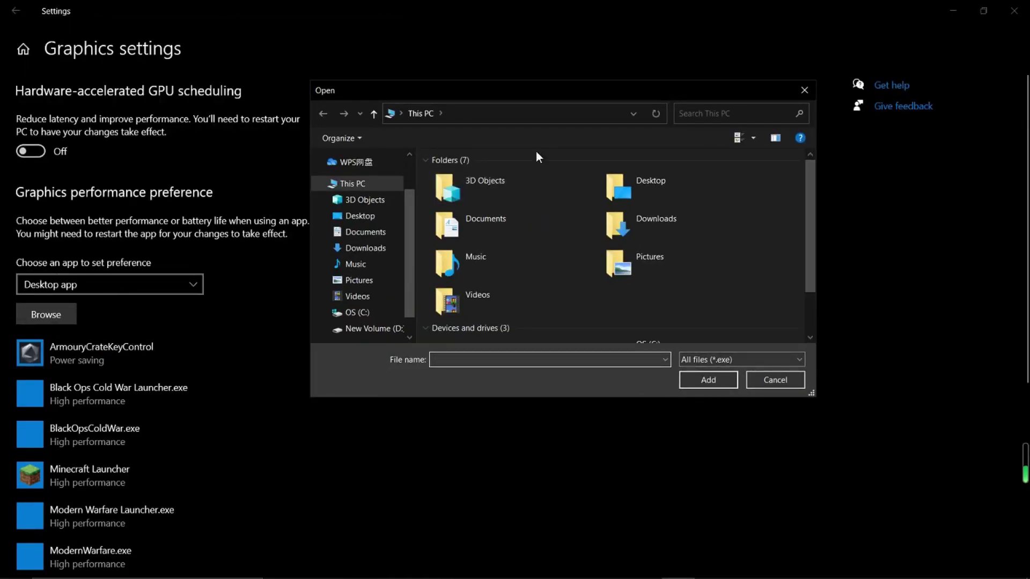
left_click(479, 113)
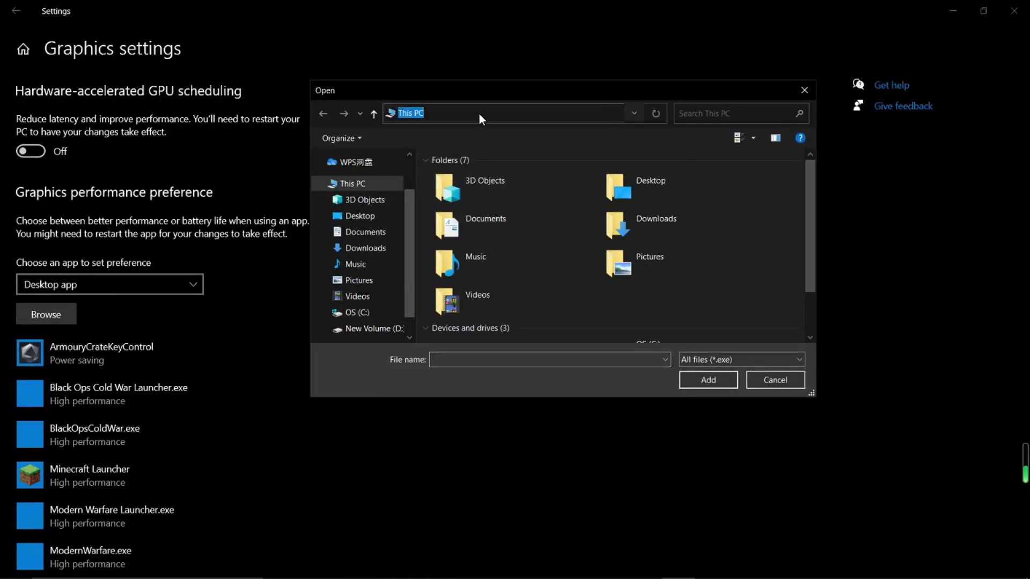
key("ctrl+v")
key("Return")
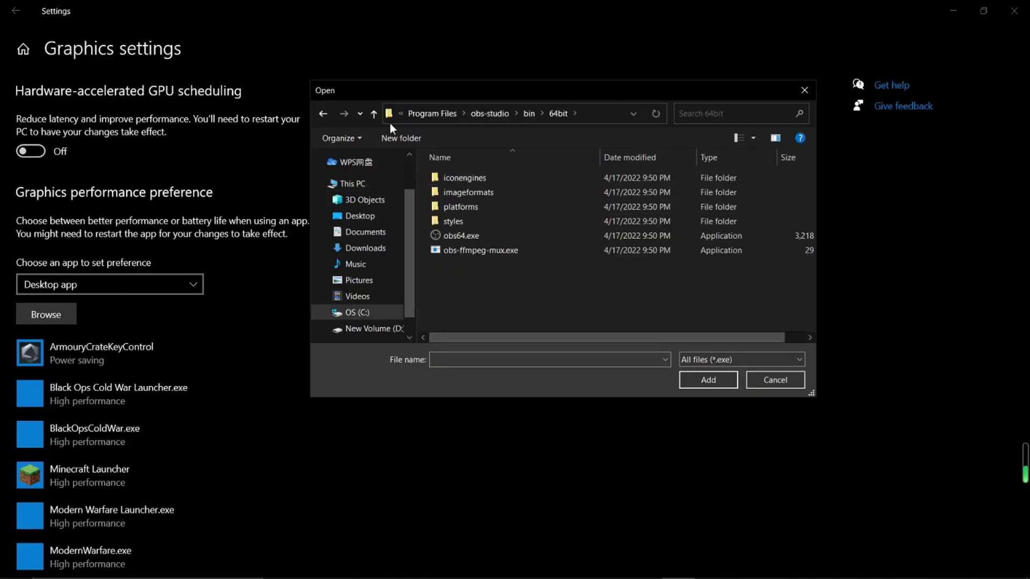
left_click(515, 239)
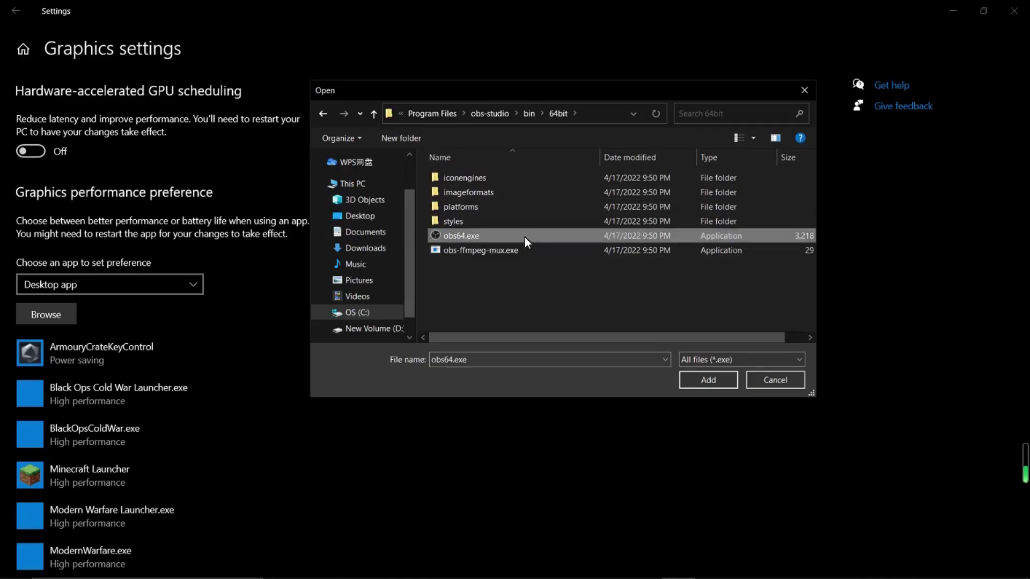
left_click(708, 380)
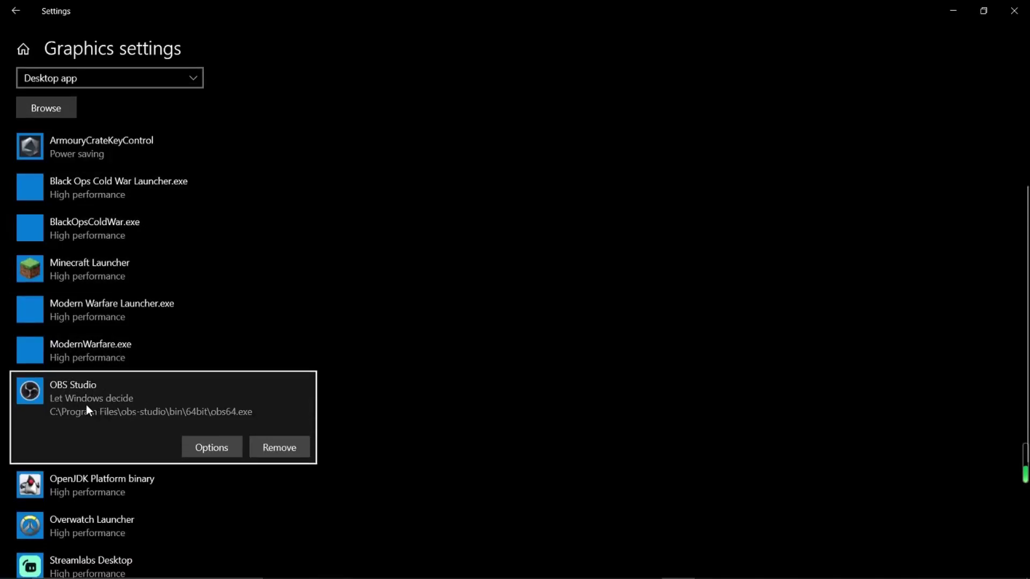
Step: Save High performance (NVIDIA GTX 1650 Ti) for OBS Studio and close Settings
left_click(209, 448)
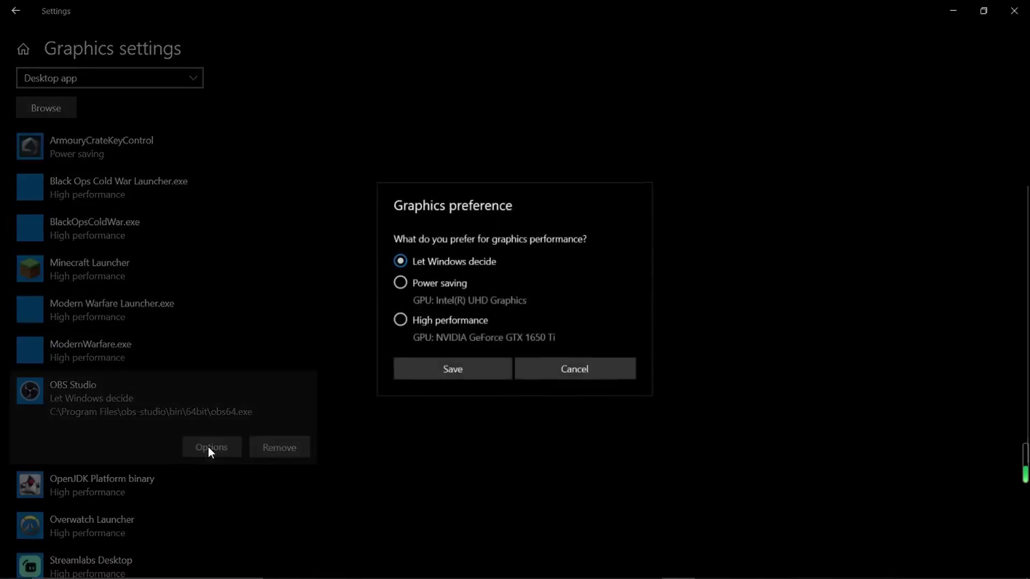
left_click(399, 321)
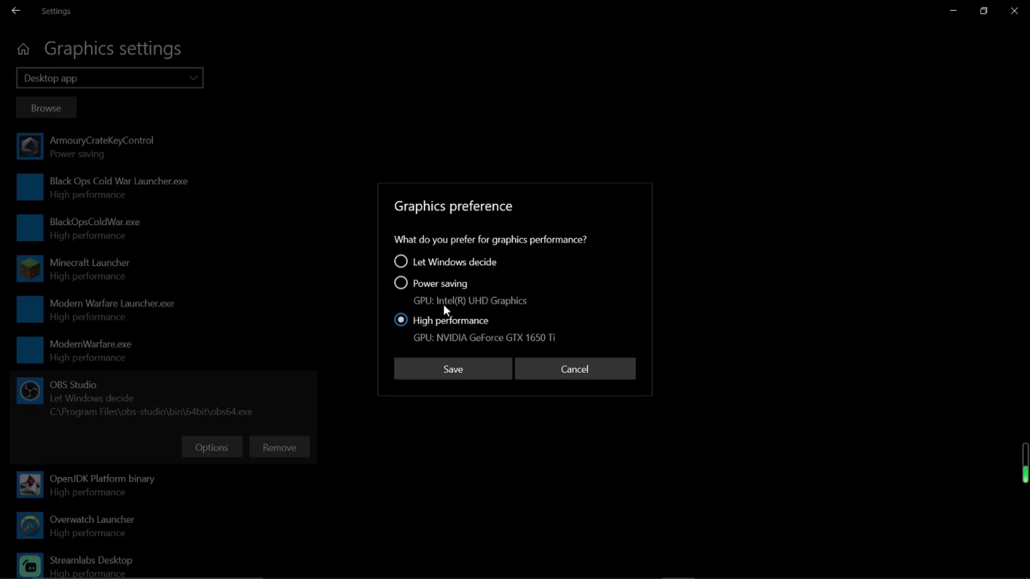
left_click(478, 370)
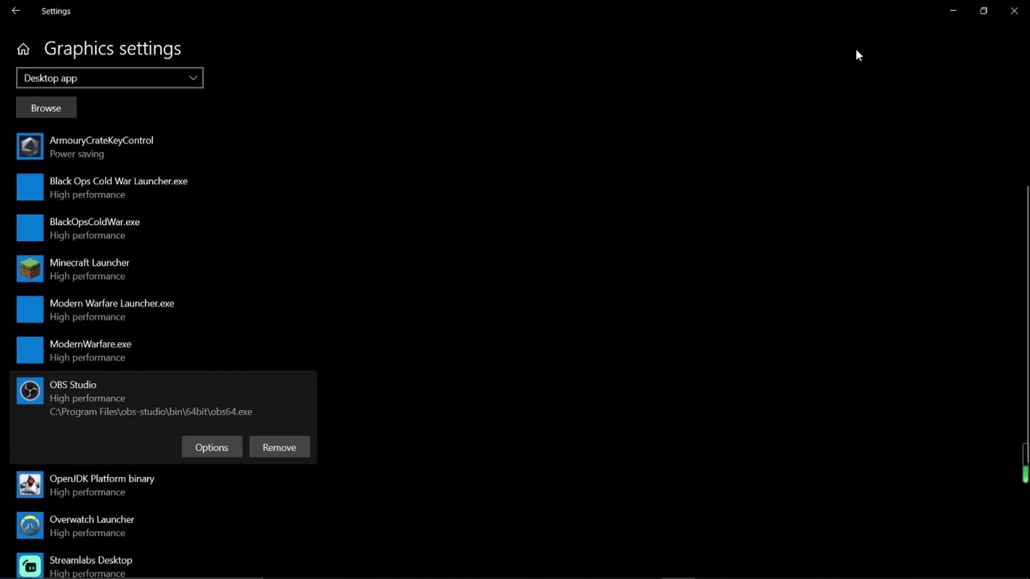
left_click(1013, 11)
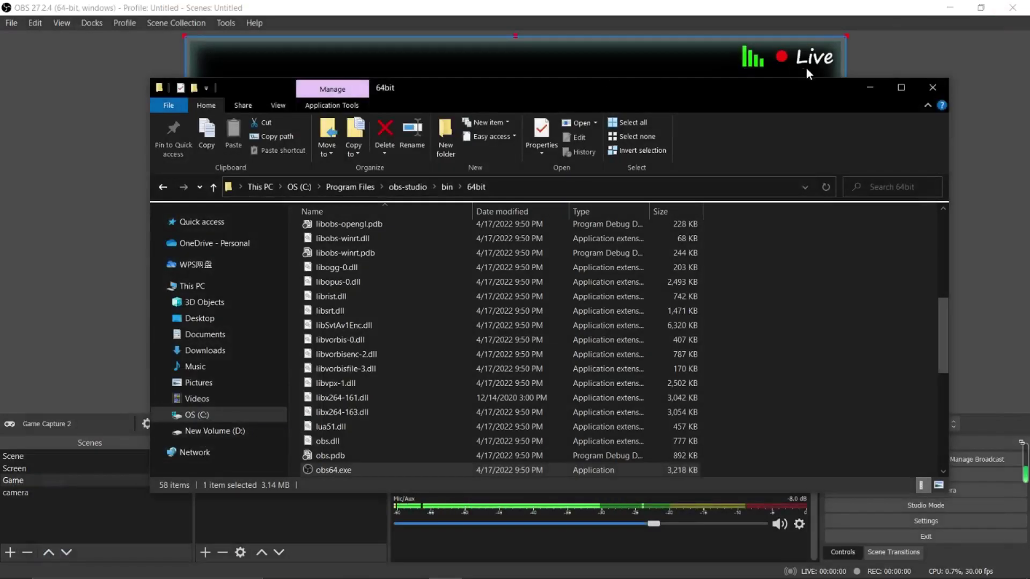
Step: Close the 64bit folder and open NVIDIA Control Panel's Manage 3D settings page
left_click(931, 88)
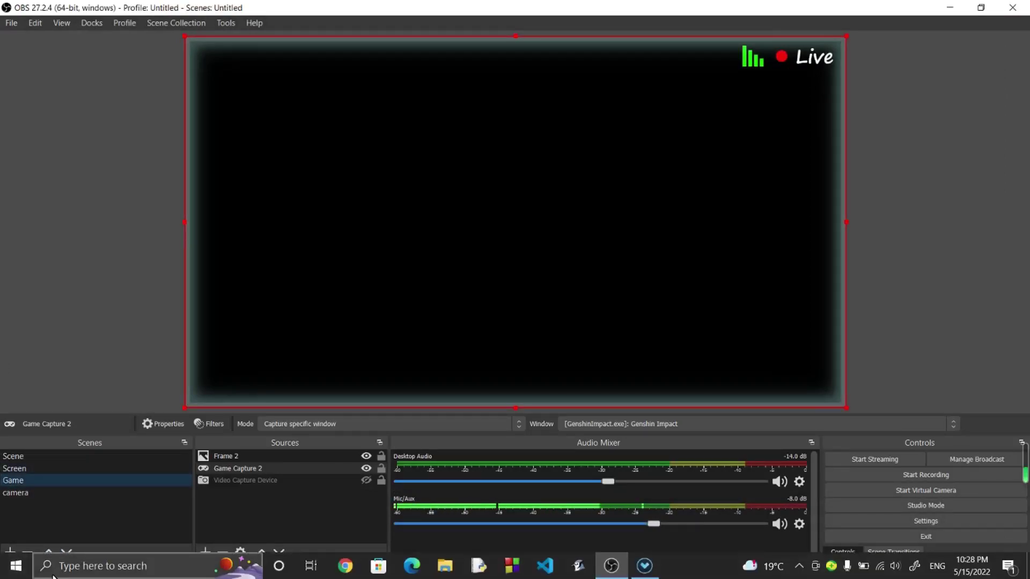
left_click(79, 574)
type("n")
key("Down")
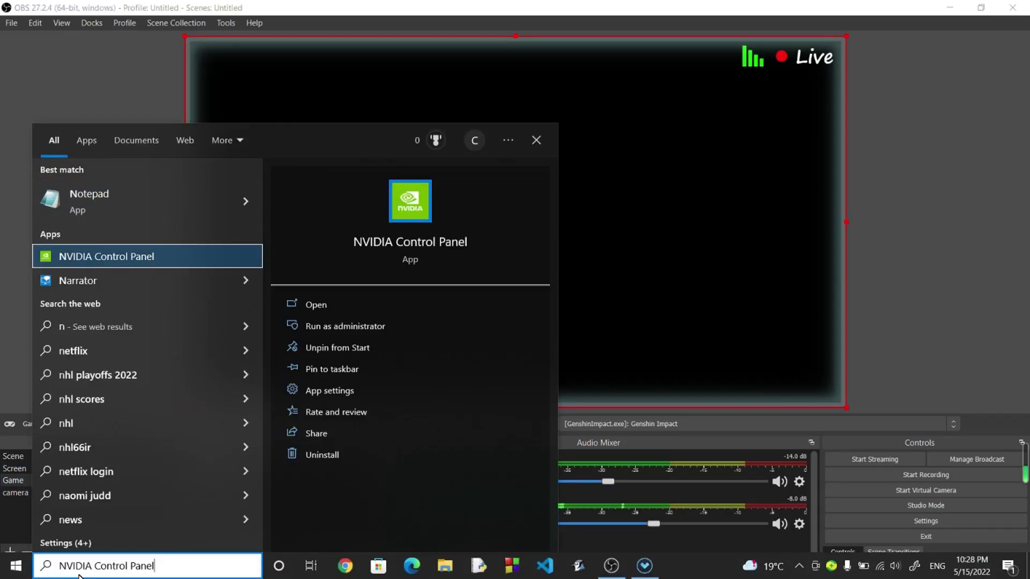
key("Return")
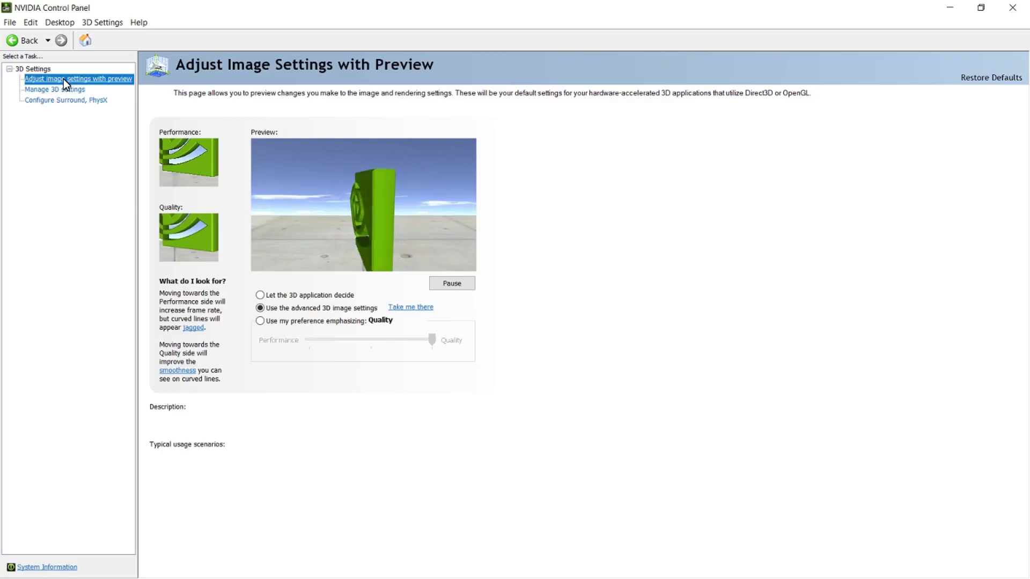
left_click(72, 86)
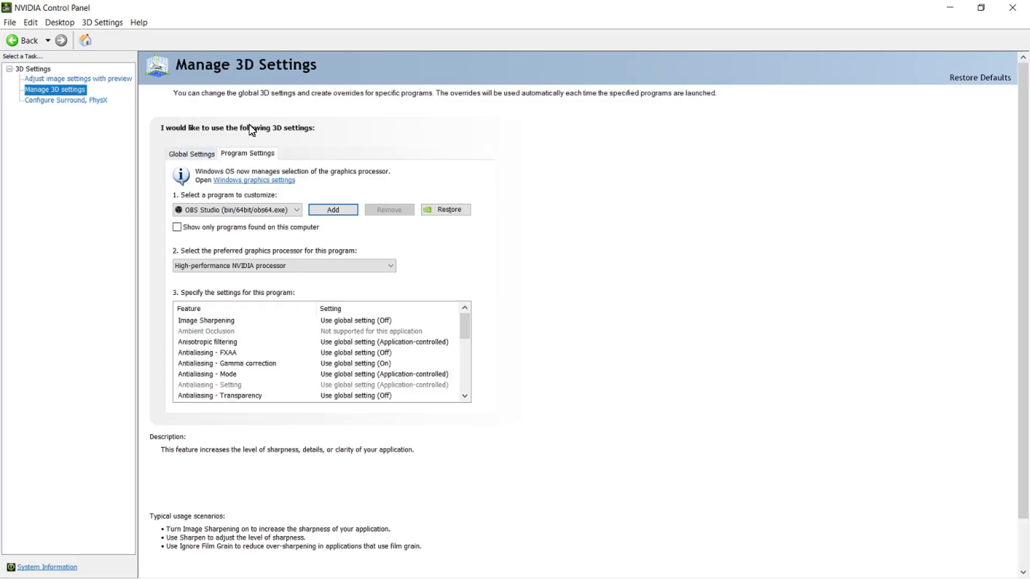
Step: Add obs64.exe from the pasted OBS 64bit folder as a program to customize
left_click(250, 206)
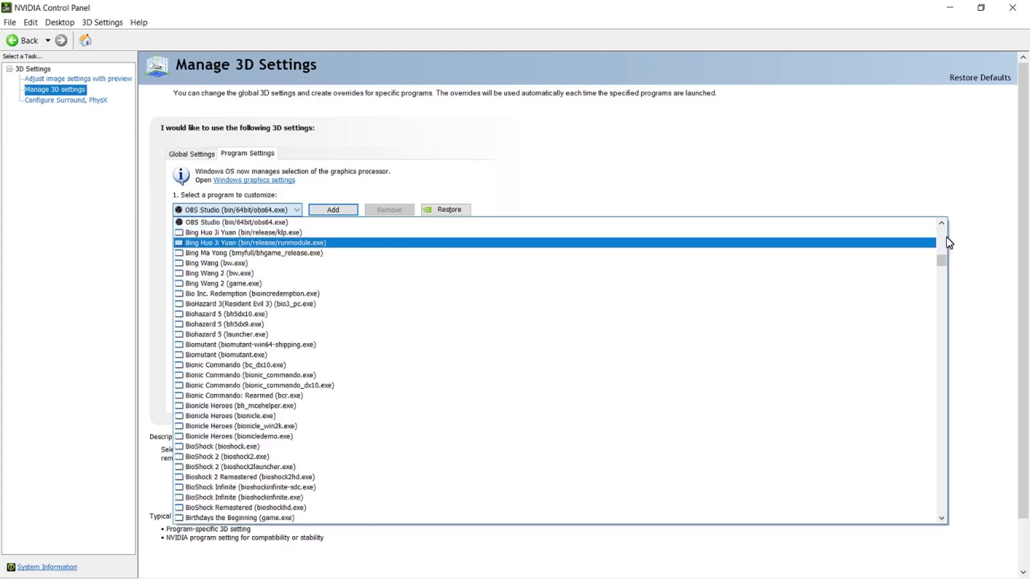
left_click(781, 139)
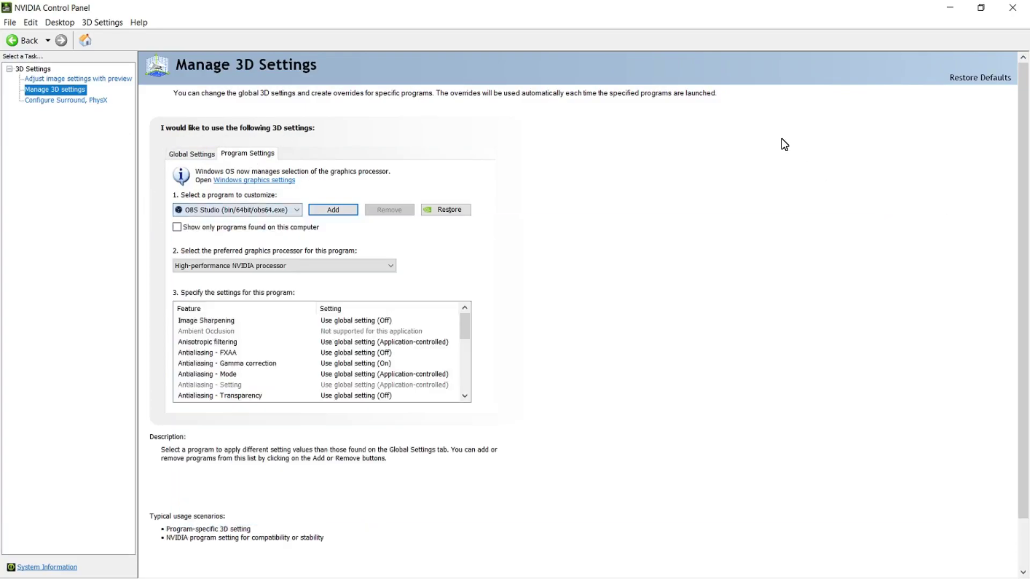
left_click(333, 211)
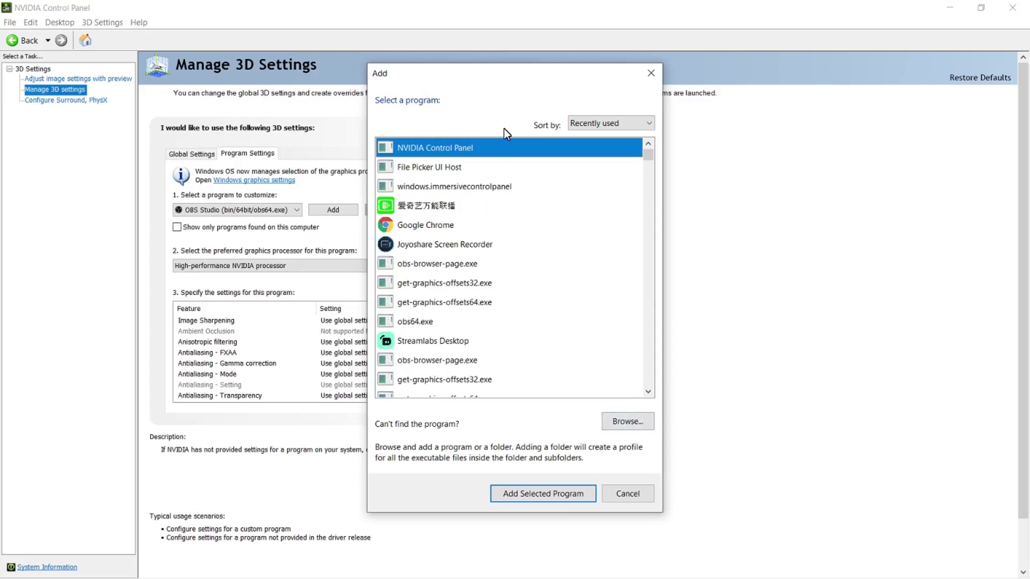
scroll(523, 263, "down", 15)
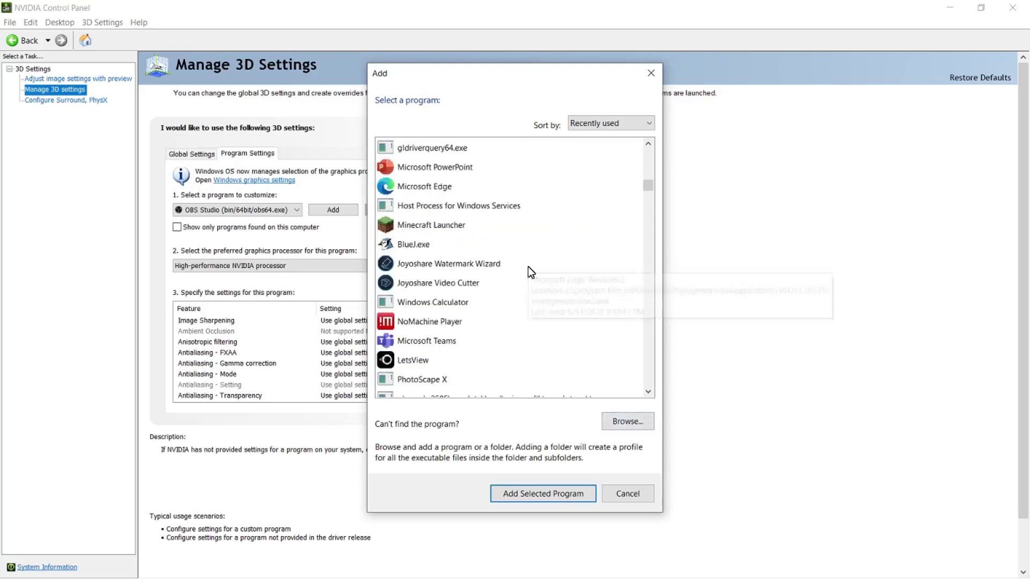
scroll(528, 267, "down", 20)
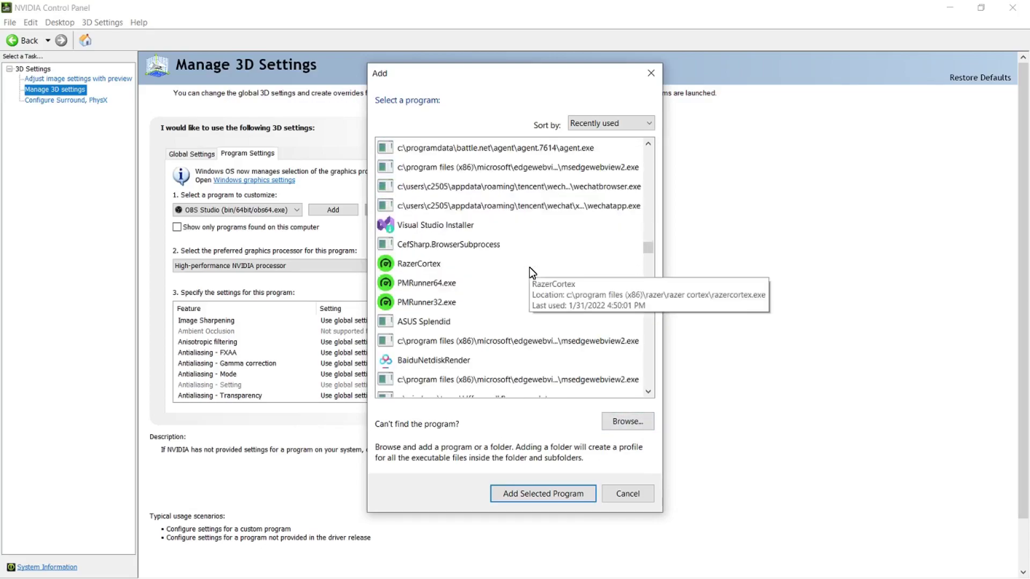
scroll(531, 267, "down", 5)
left_click(622, 421)
left_click(587, 144)
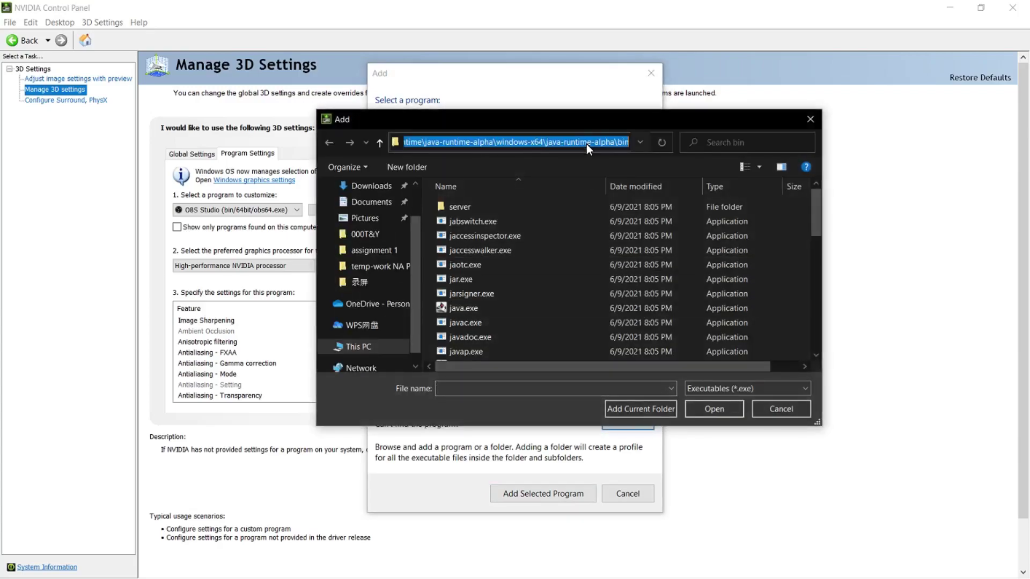
type("C:\\Program Files\\obs-studio\\bin\\64bit")
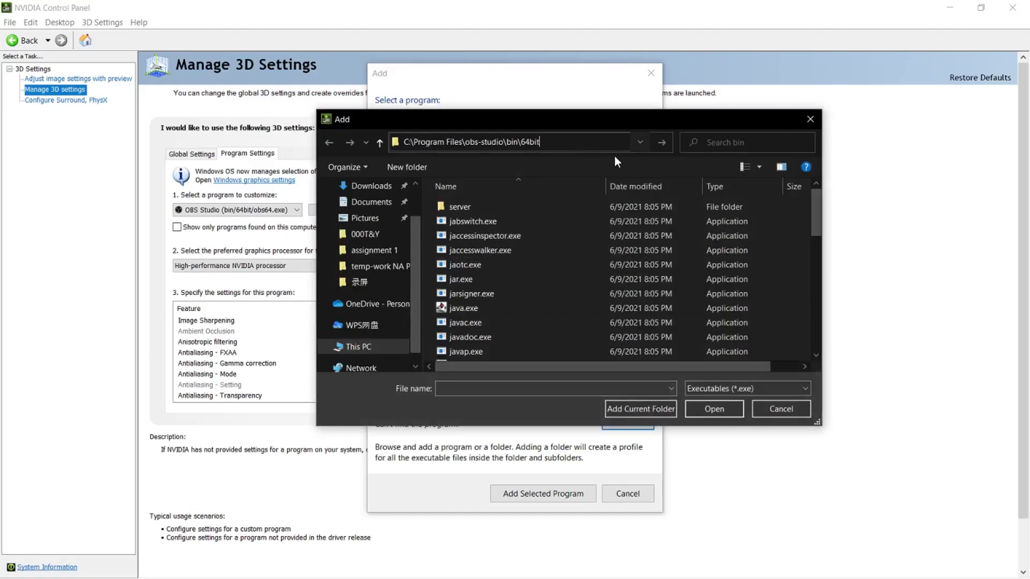
key("Return")
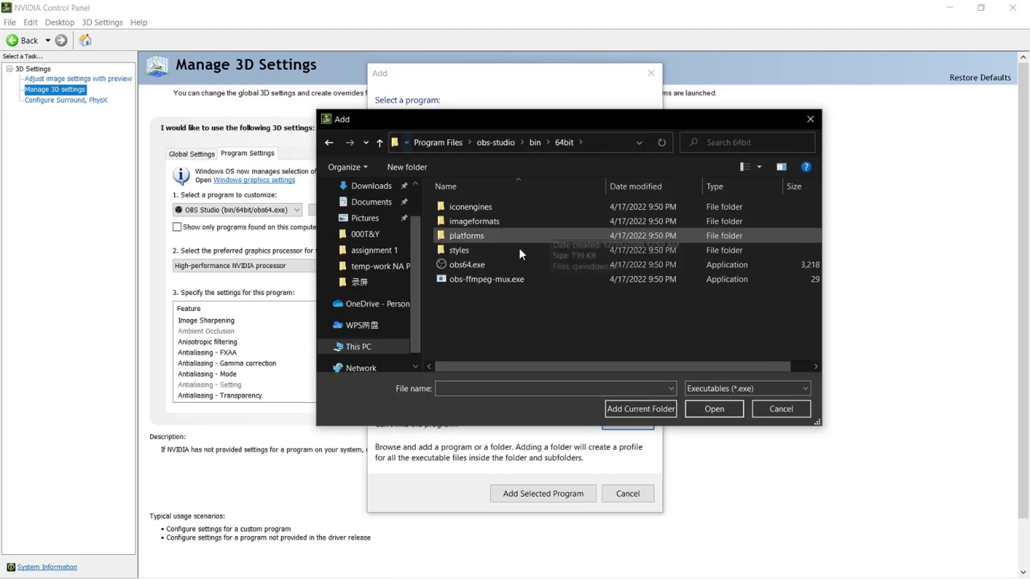
left_click(506, 265)
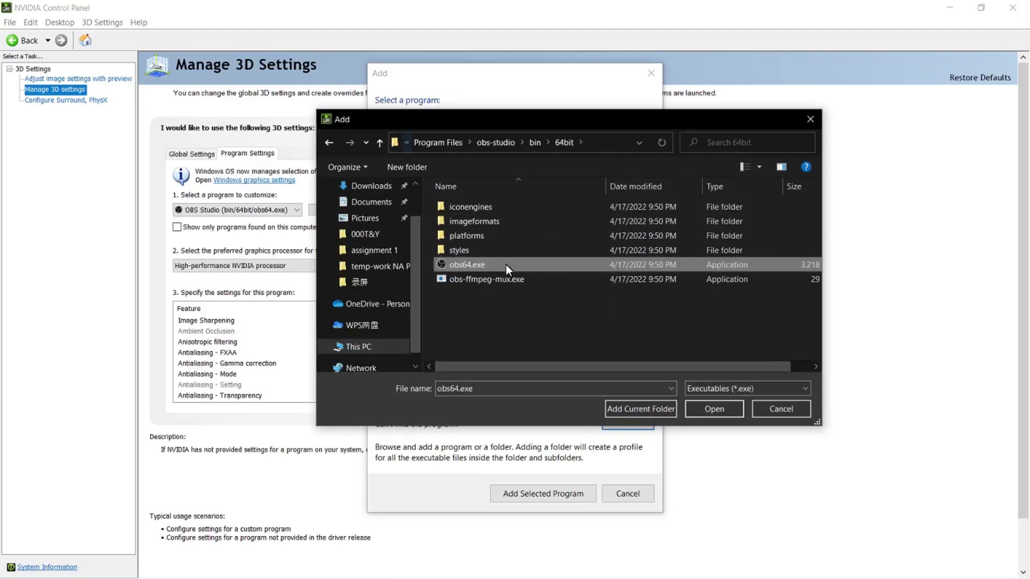
left_click(715, 409)
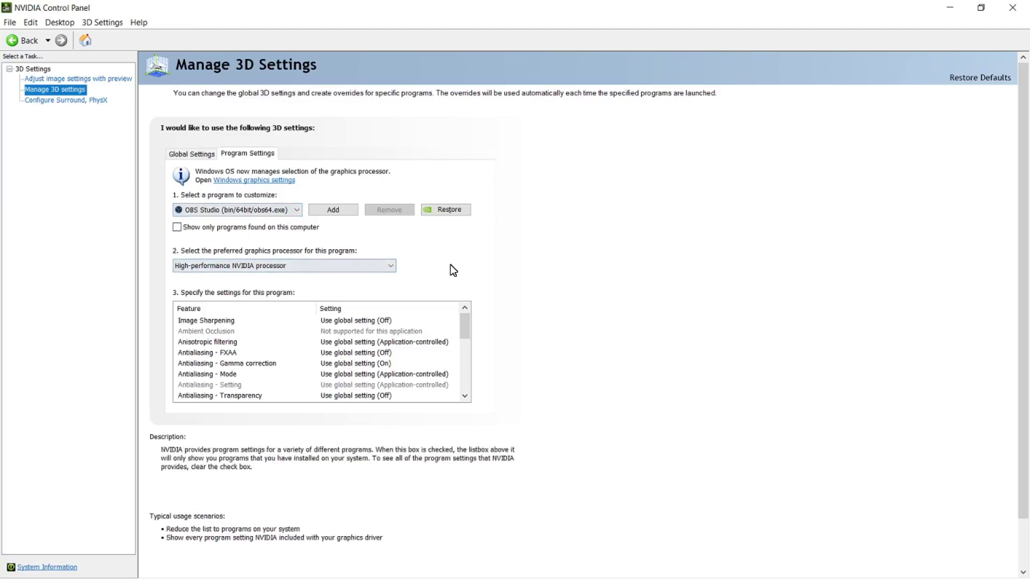
Step: Set OBS Studio's preferred graphics processor to High-performance NVIDIA processor and apply
left_click(297, 266)
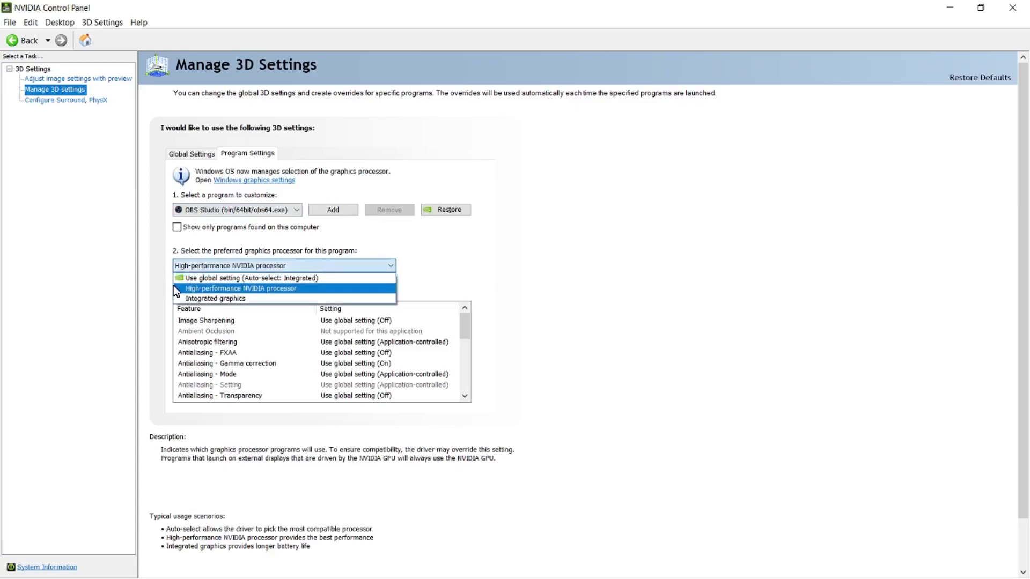
left_click(214, 288)
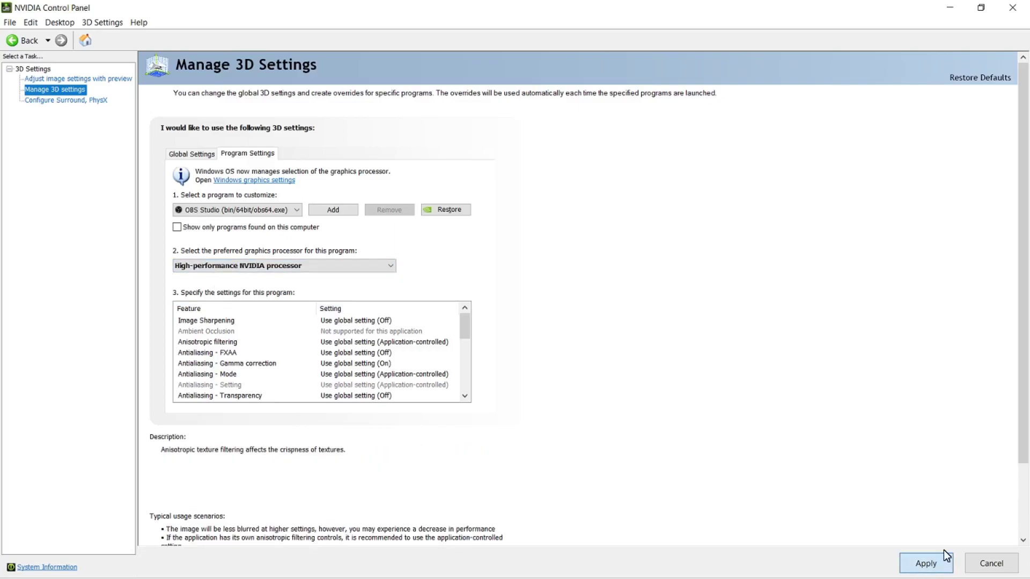
left_click(926, 562)
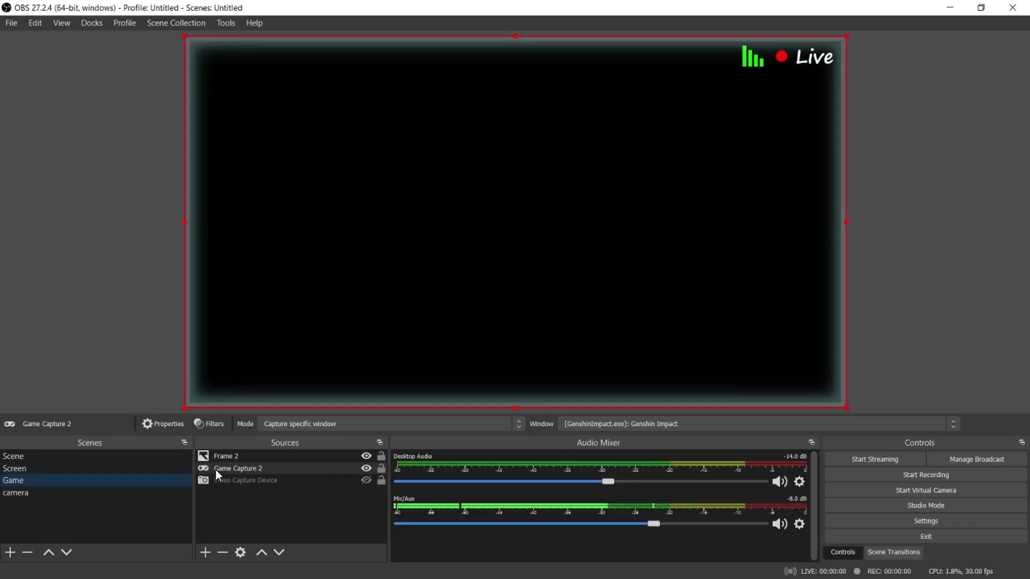
Step: Change Game Capture 2's mode to Capture any fullscreen application
left_click(216, 469)
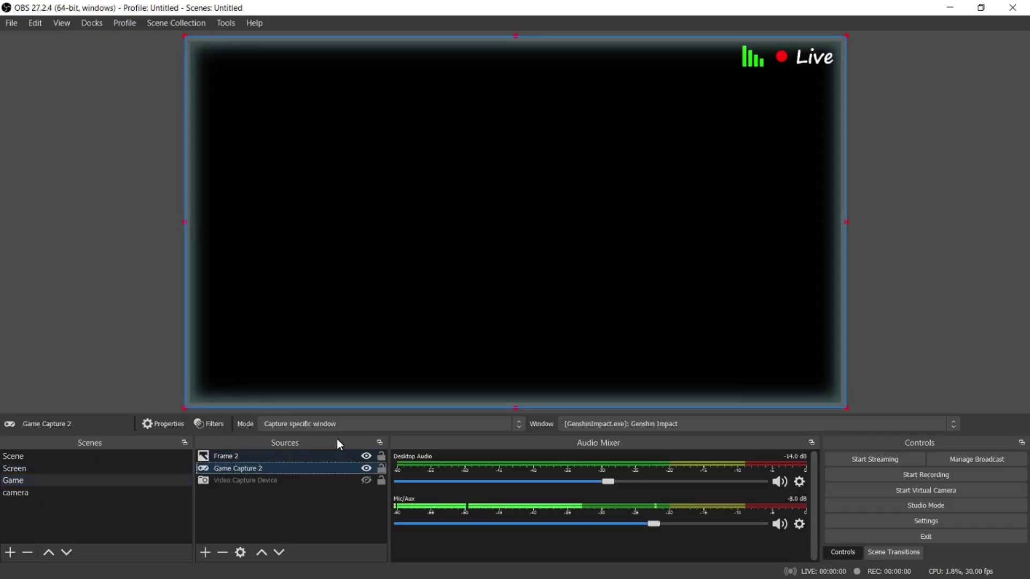
left_click(402, 425)
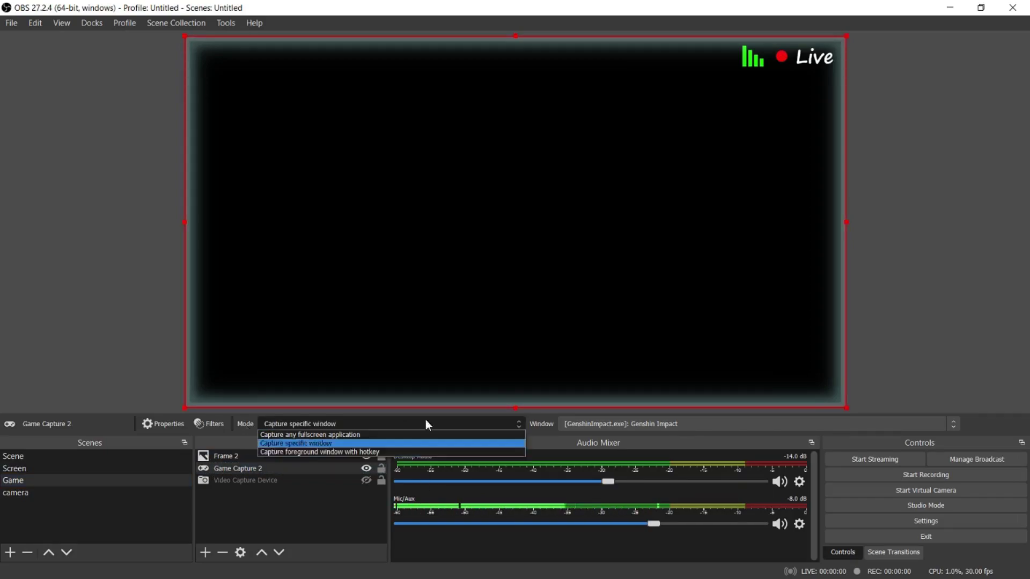
left_click(361, 433)
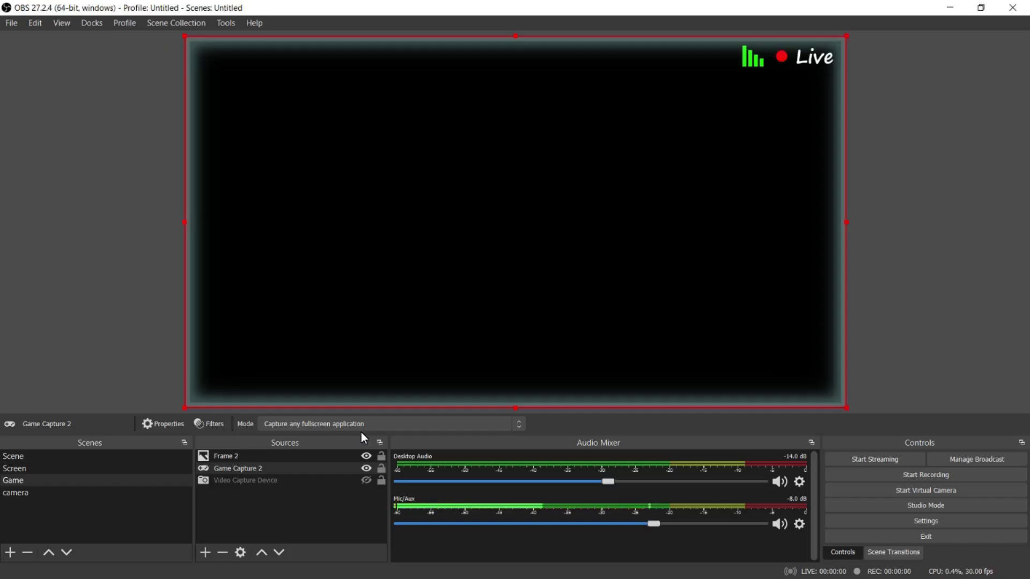
scroll(362, 433, "down", 1)
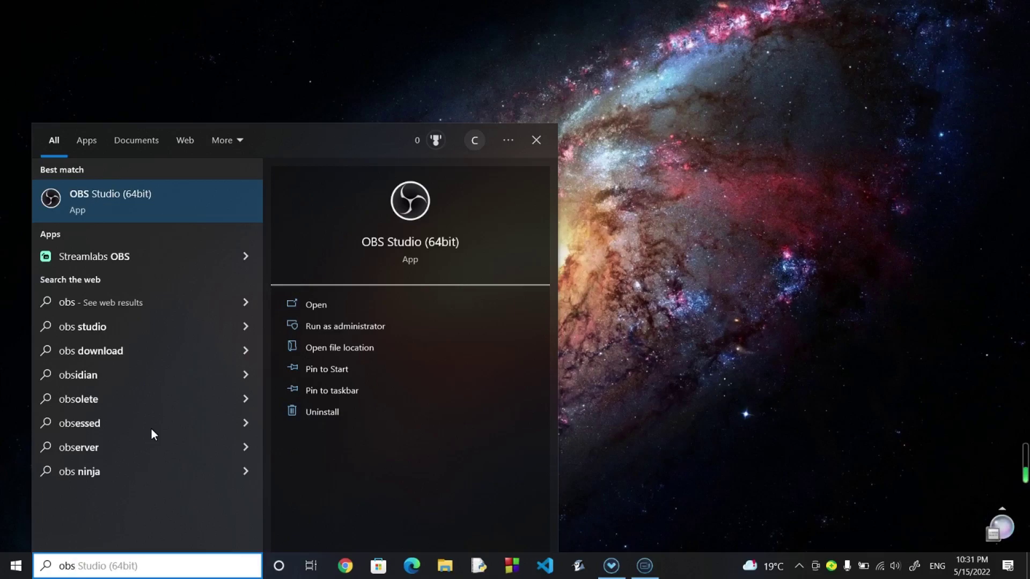
Step: Run OBS Studio as administrator from the Start menu search results
left_click(404, 329)
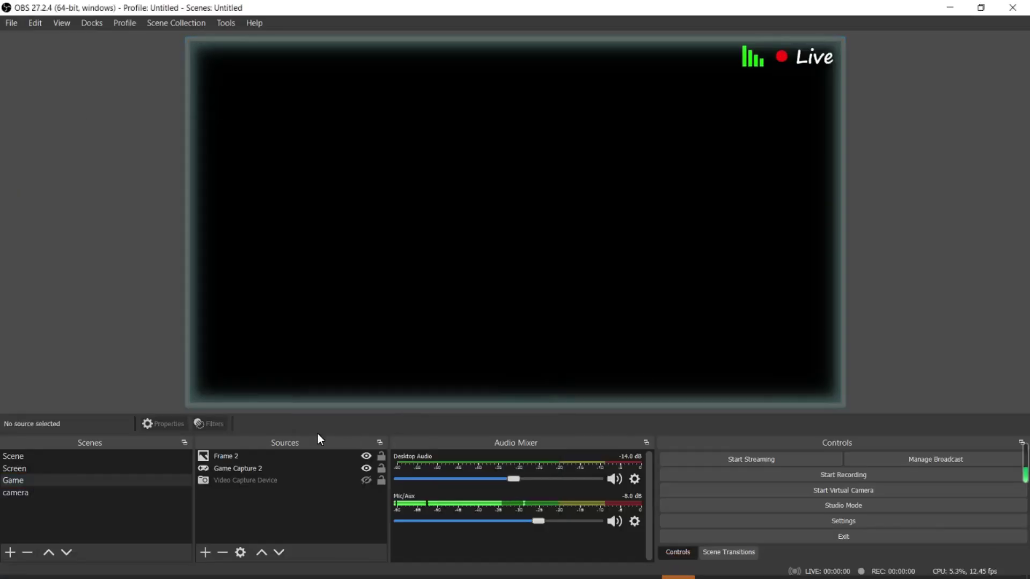
left_click(300, 468)
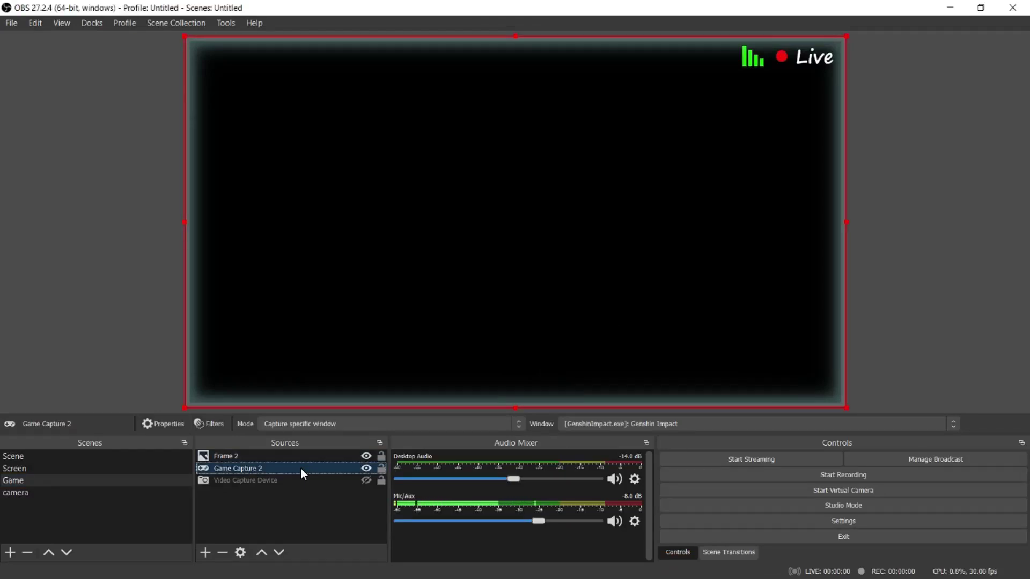
left_click(621, 424)
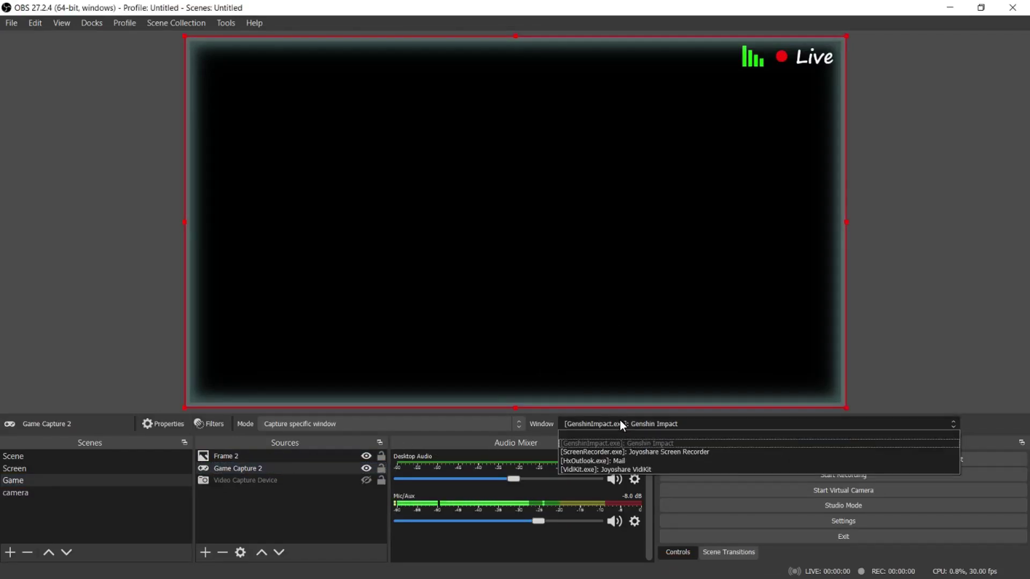
left_click(960, 348)
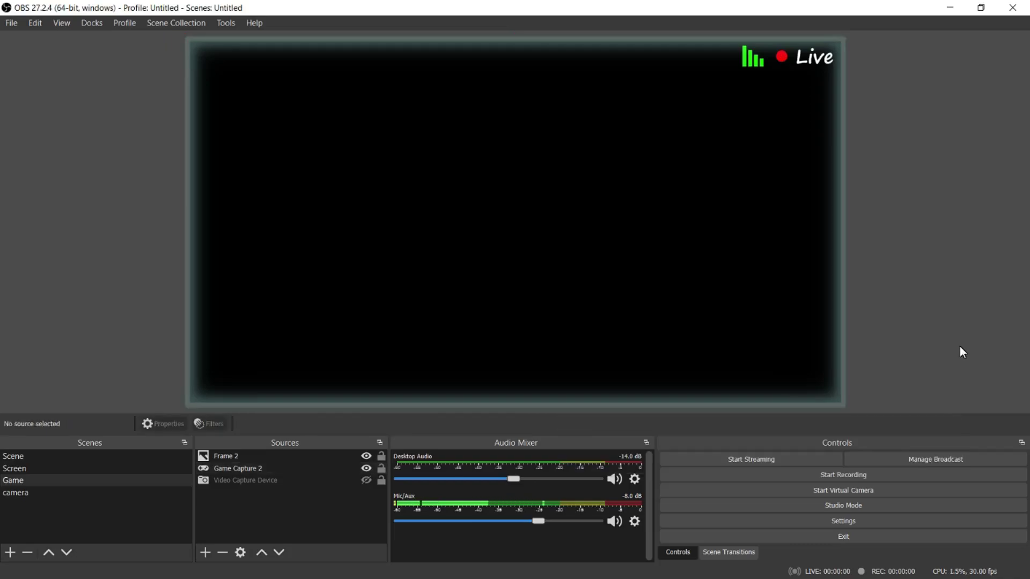
left_click(275, 460)
left_click(288, 472)
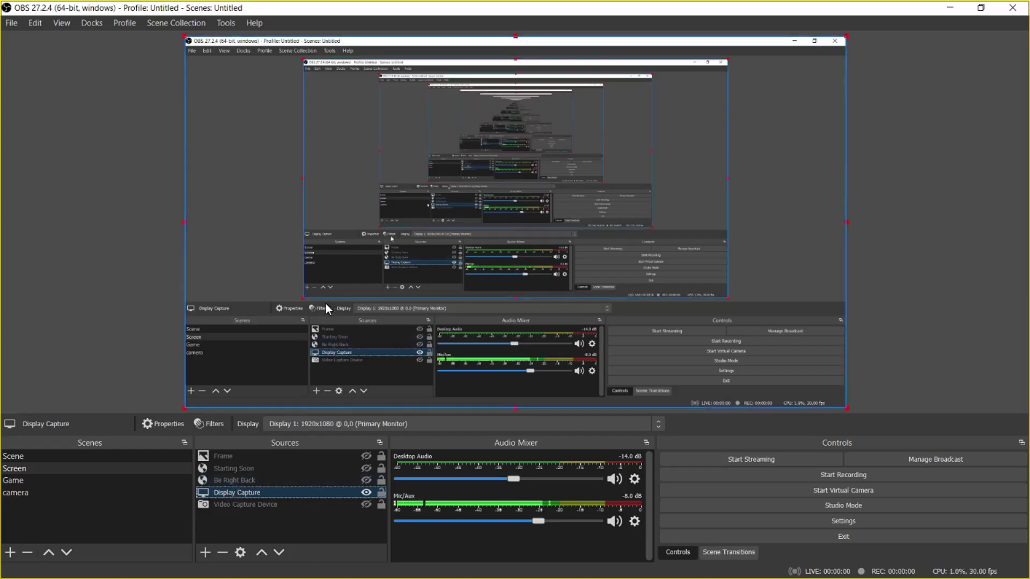
left_click(72, 478)
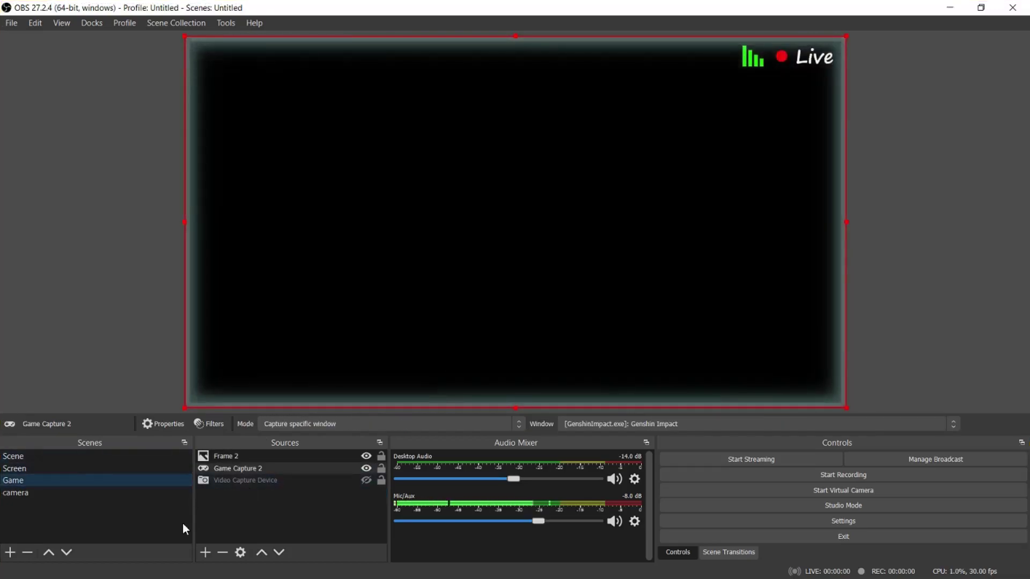
Step: Open Genshin Impact via a 'gen' Start search, hide Frame 2 in the Game scene, and launch the game
key("super")
type("gen")
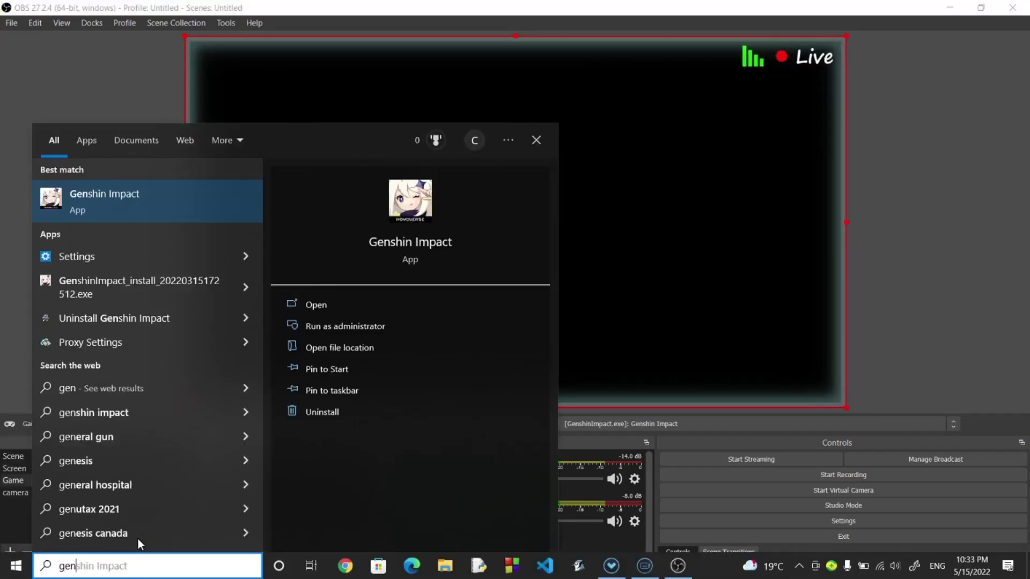
key("Return")
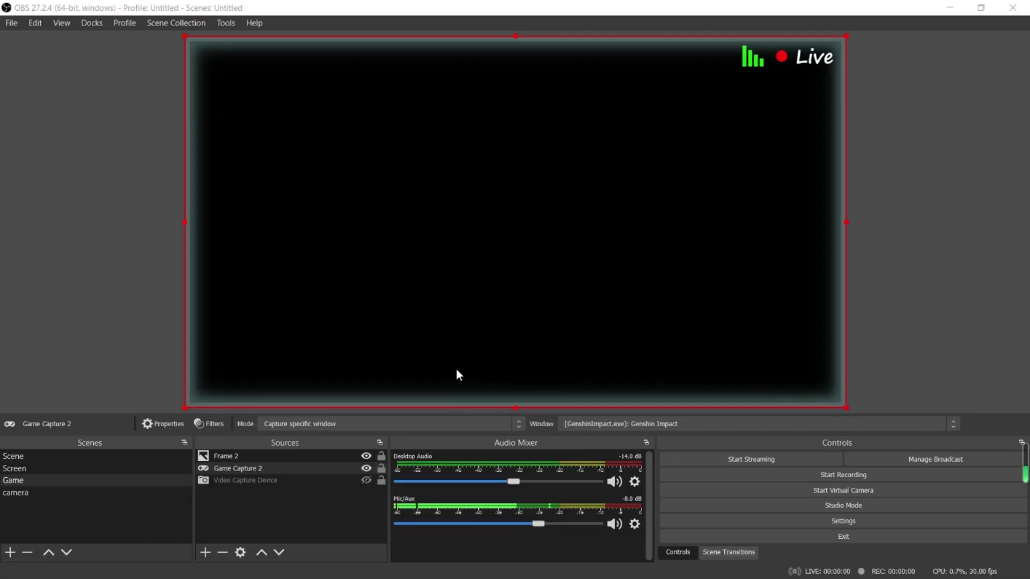
left_click(367, 455)
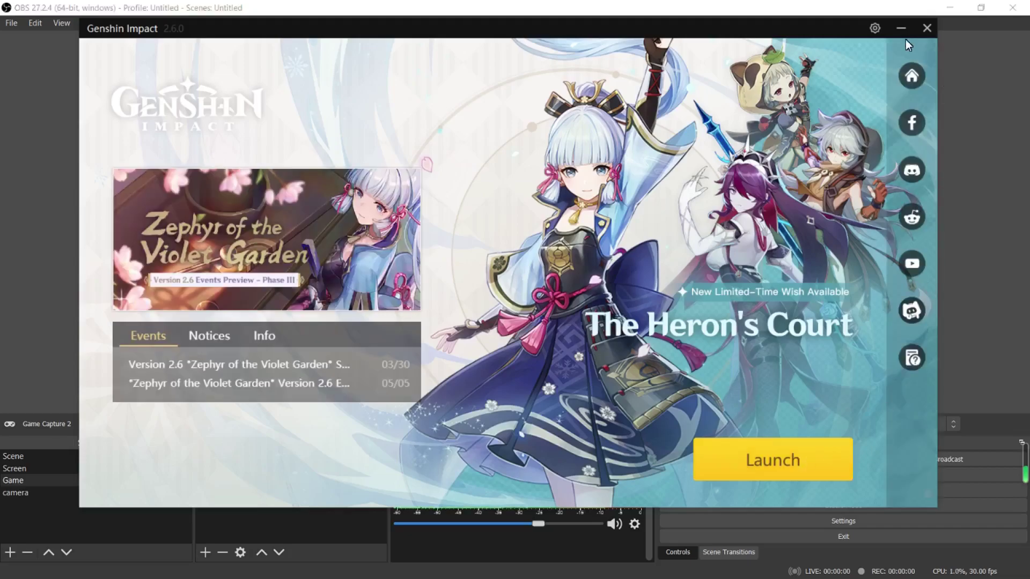
left_click(904, 31)
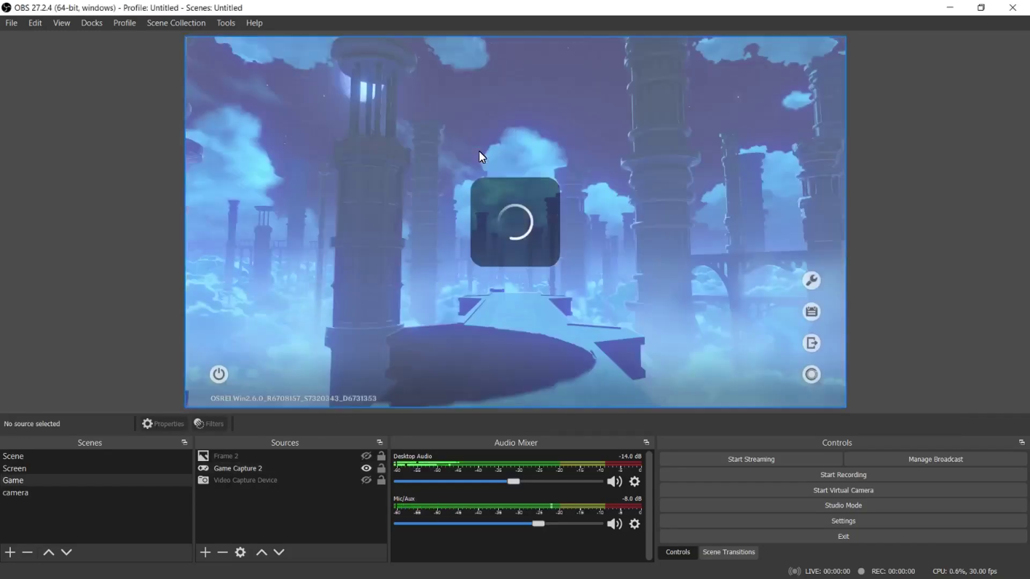
Step: Return from the game to OBS and switch to the Screen scene
key("alt+Tab")
key("alt+Tab")
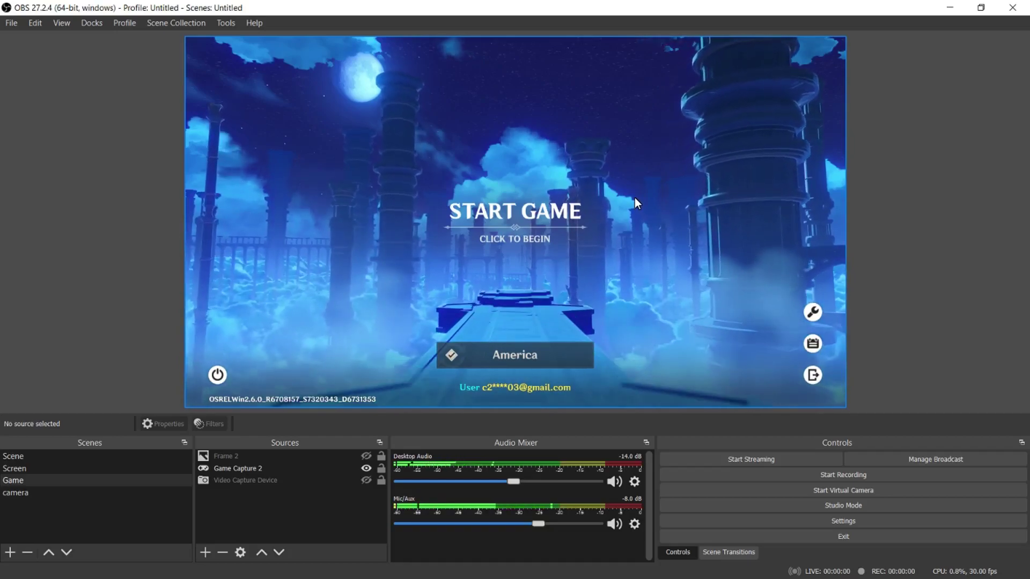
left_click(93, 471)
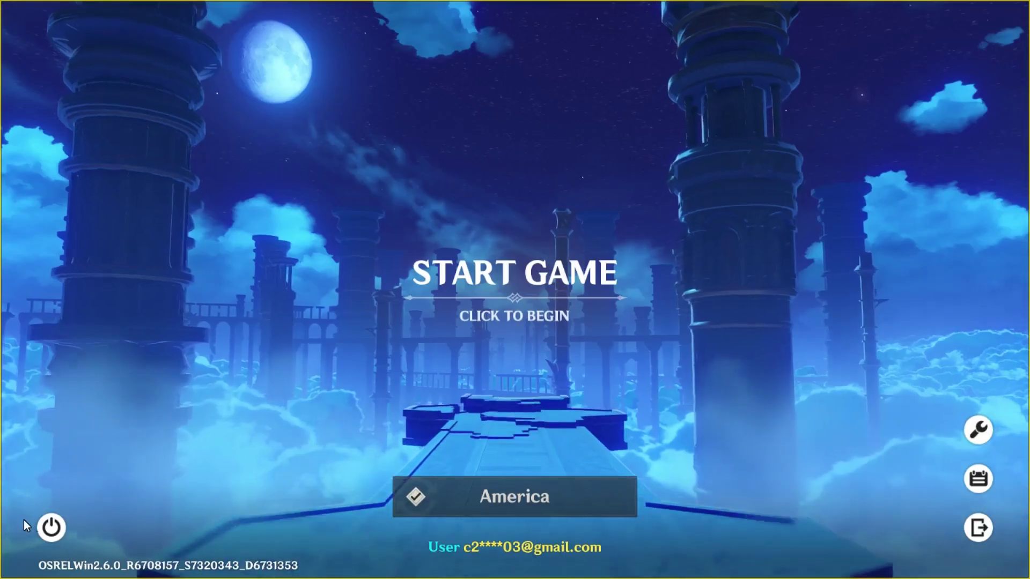
Step: Quit Genshin Impact through its power button and exit confirmation, then close the launcher
left_click(39, 530)
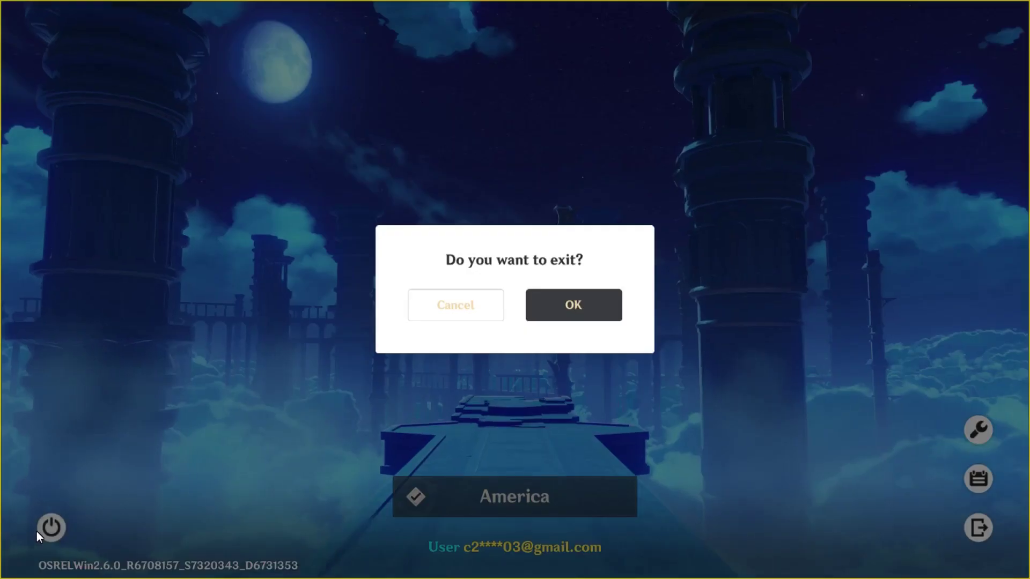
left_click(581, 305)
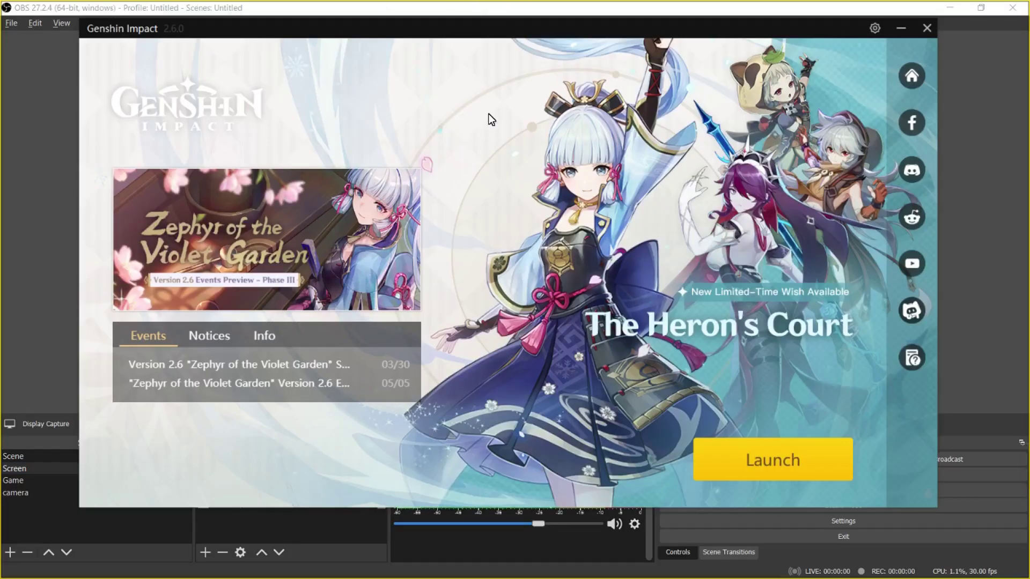
left_click(927, 28)
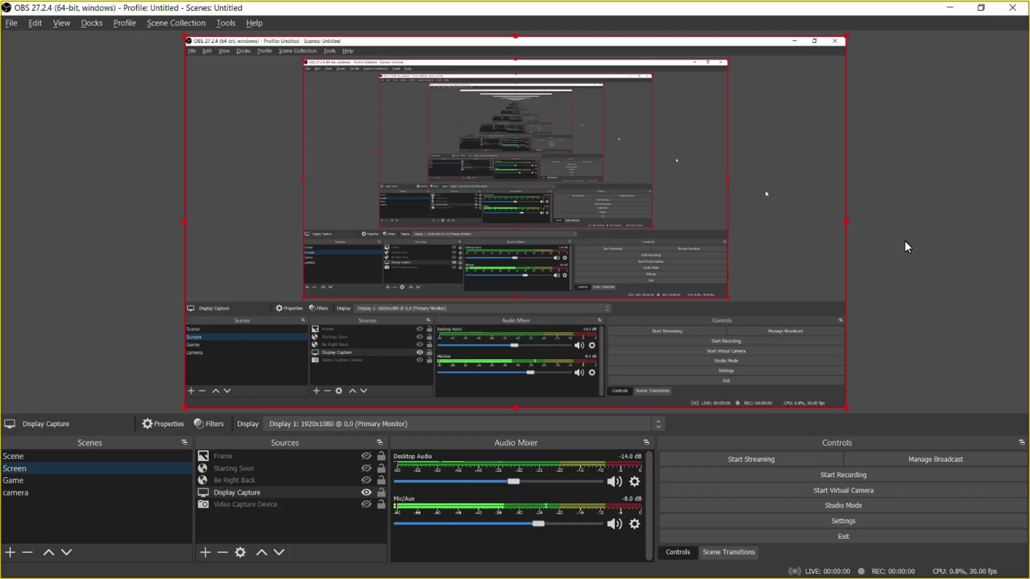
right_click(308, 494)
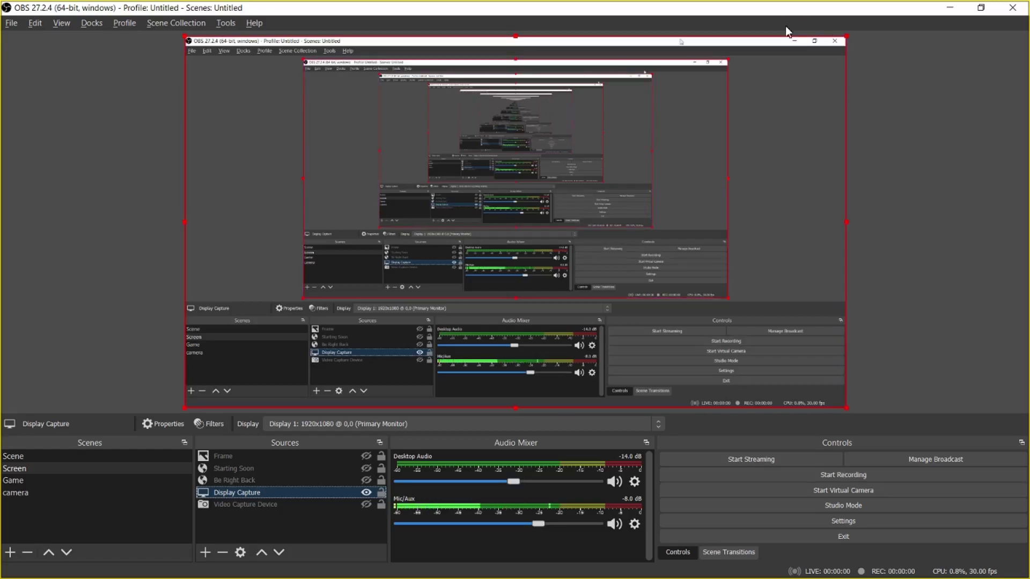
Step: Shrink the Display Capture to a small top-left box, then reselect it in Sources
left_click_drag(847, 412, 187, 40)
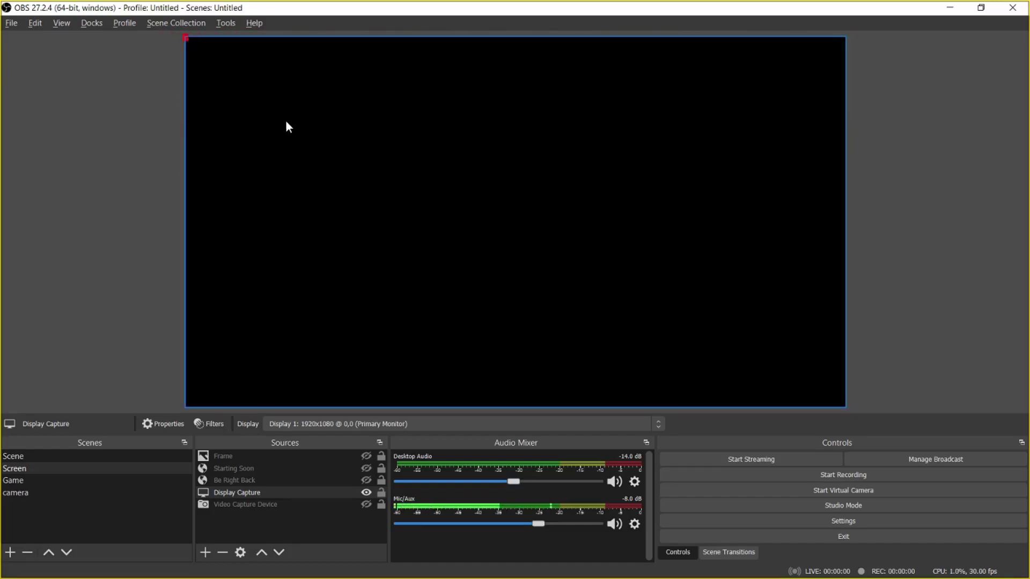
left_click(143, 124)
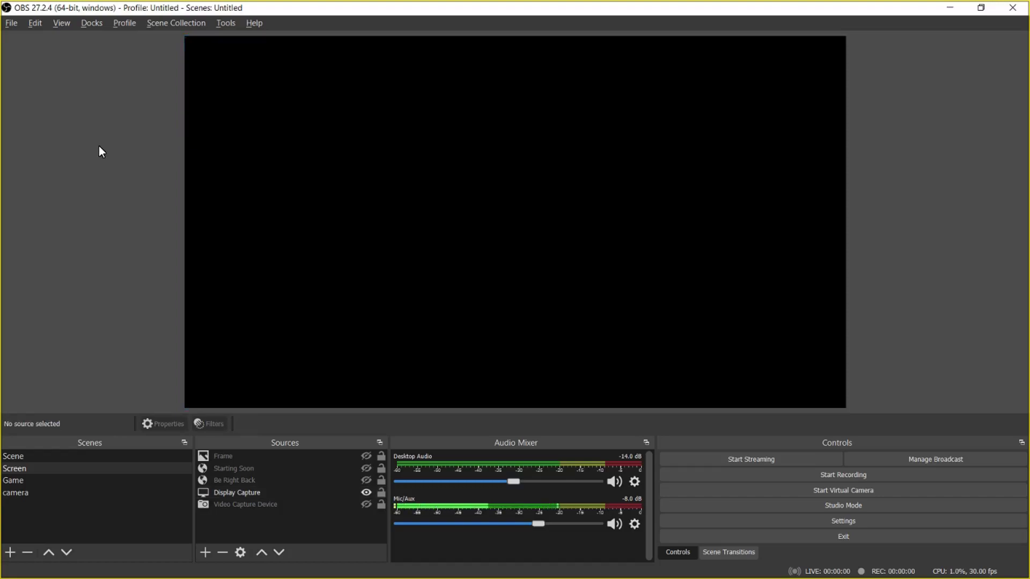
left_click(301, 150)
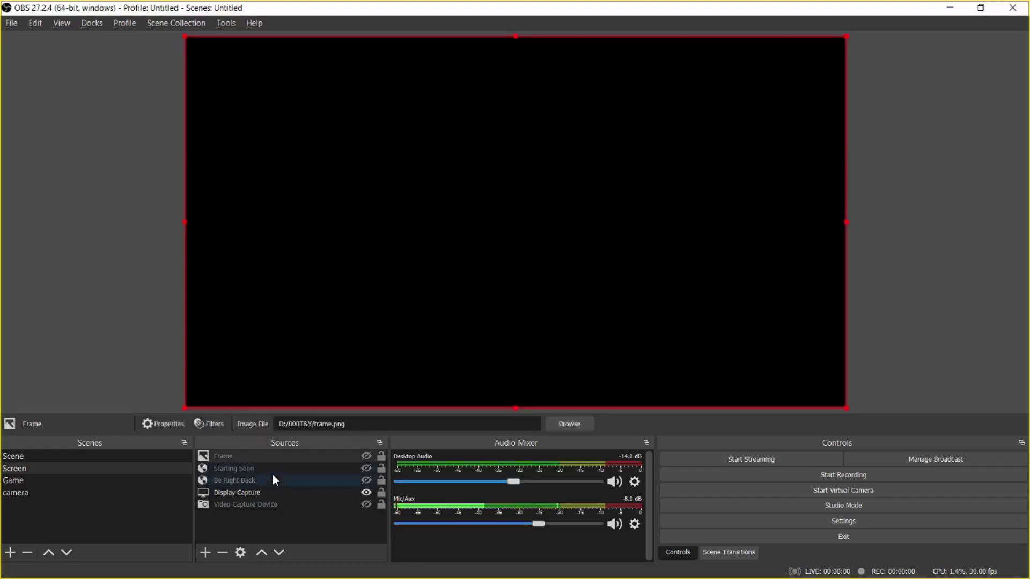
left_click(275, 490)
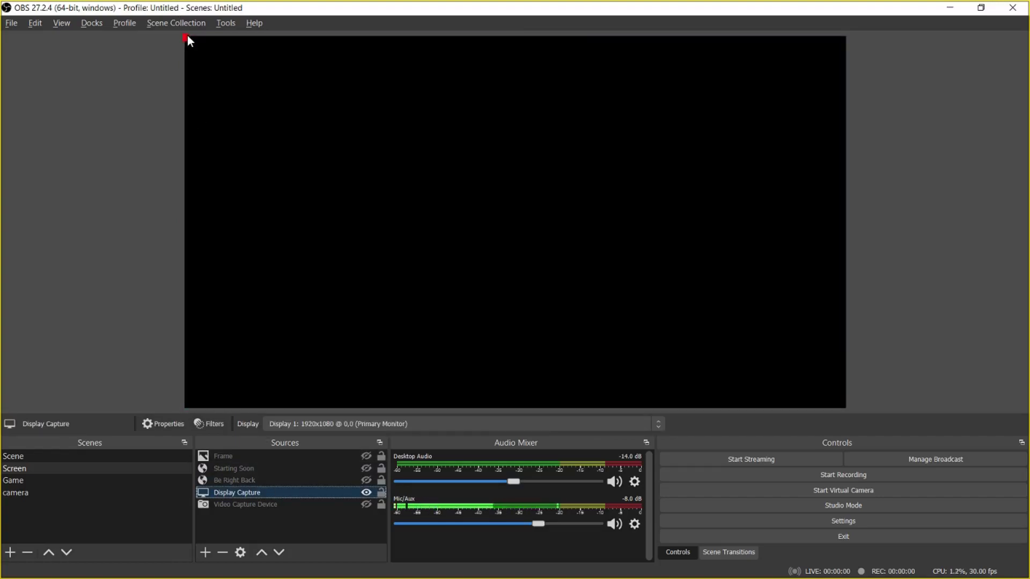
Step: Apply Transform > Fit to screen to the Display Capture, then switch to the Game scene
right_click(300, 500)
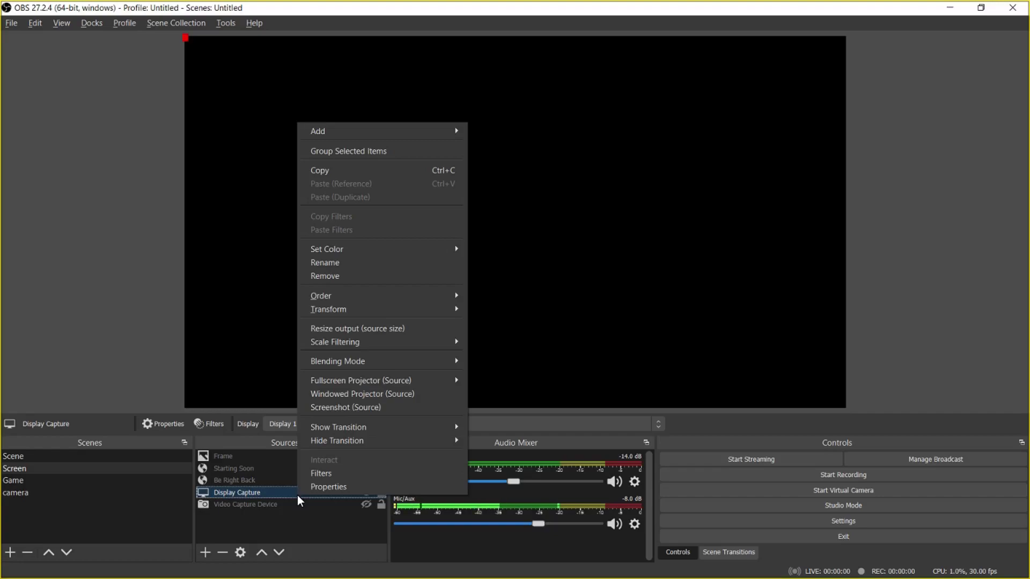
mouse_move(455, 311)
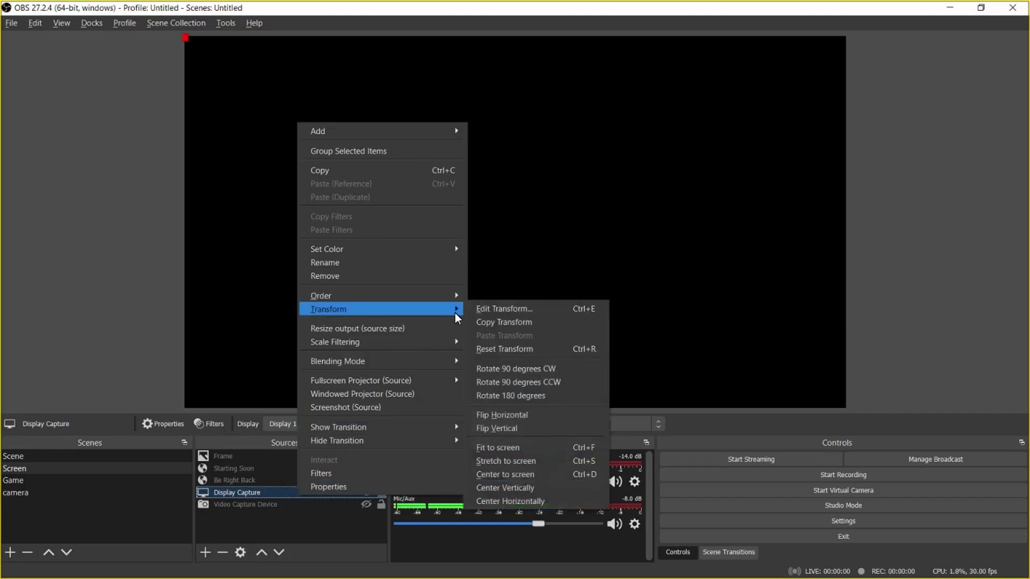
left_click(551, 448)
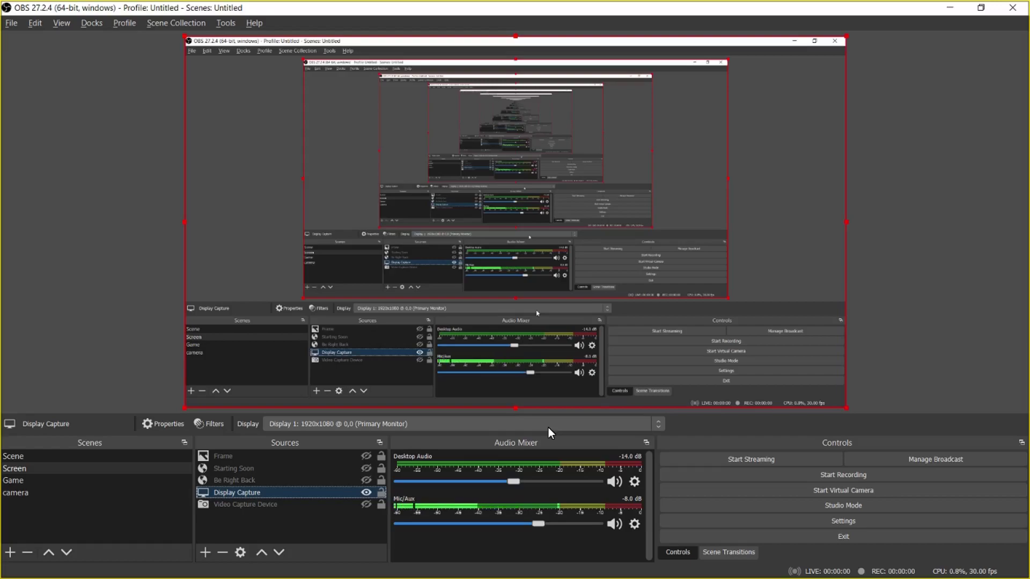
left_click(82, 479)
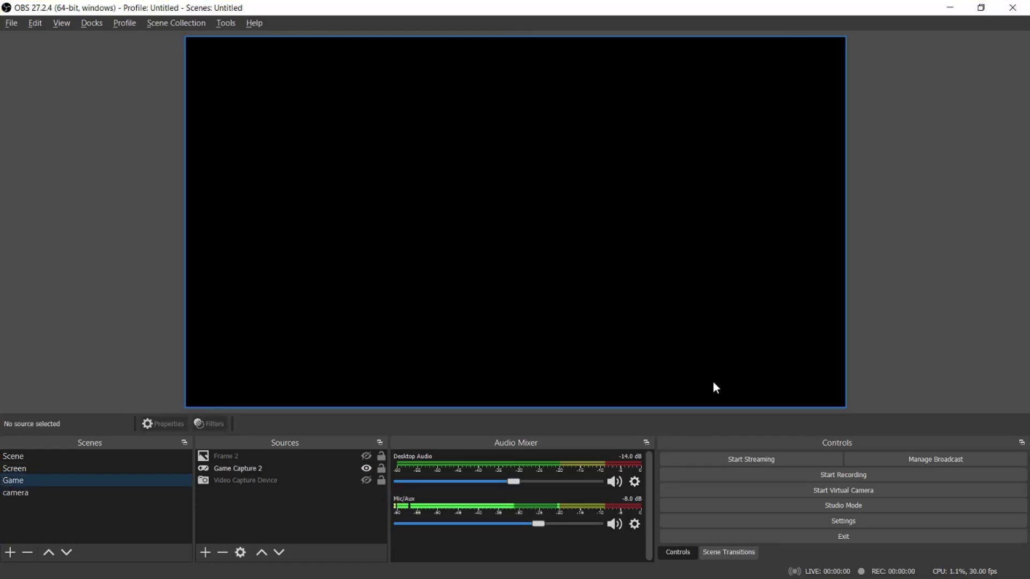
Step: Inspect Game Capture 2, then pass through the camera scene to the Screen scene
left_click(319, 470)
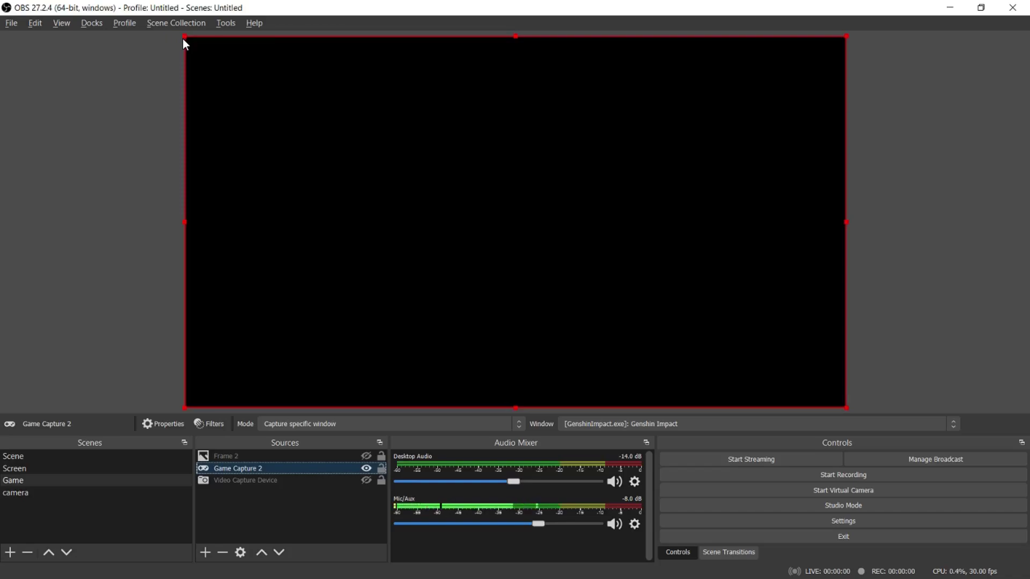
left_click(74, 490)
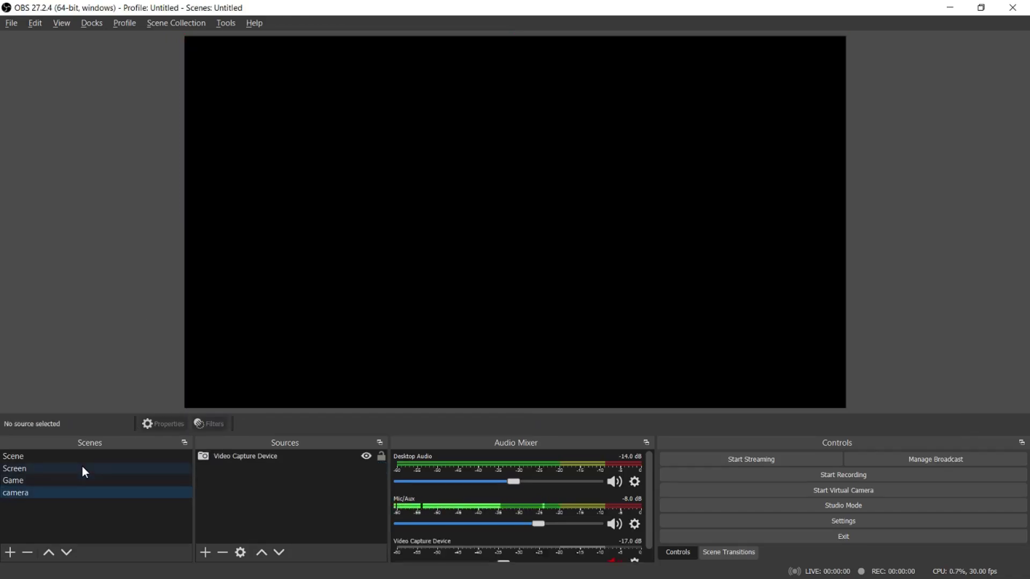
left_click(81, 467)
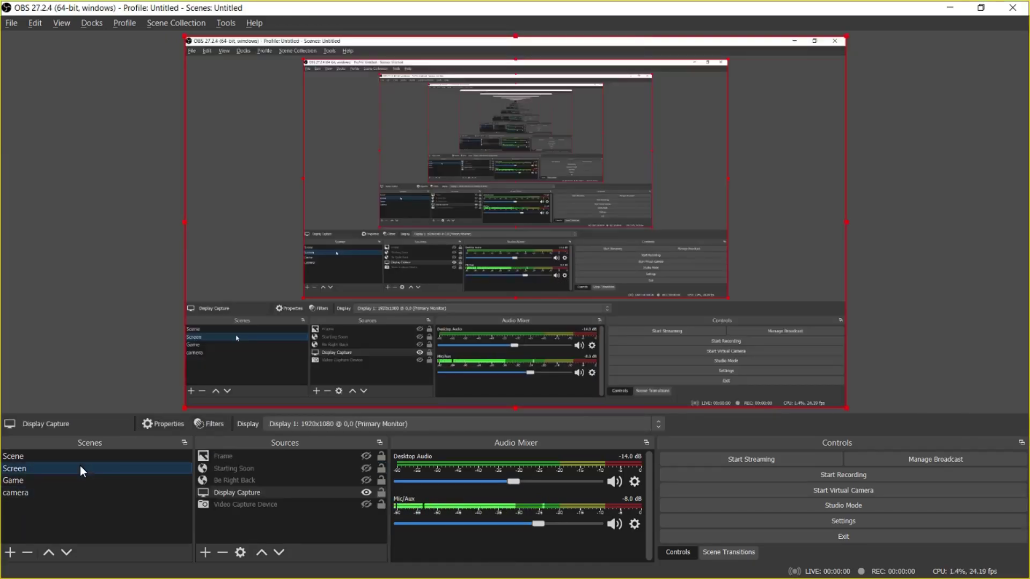